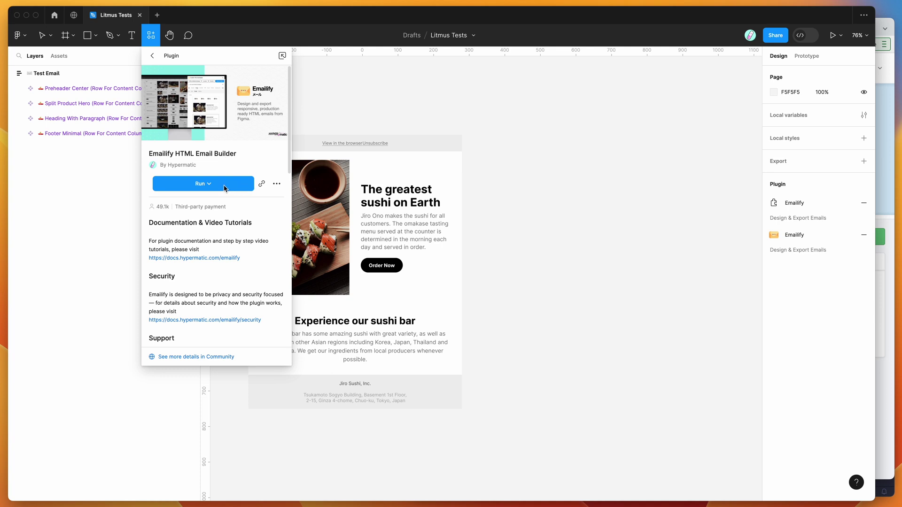
Step: Open the Emailify HTML Email Builder plugin's '...' options menu, then dismiss it
{"action": "left_click", "coordinate": [276, 184]}
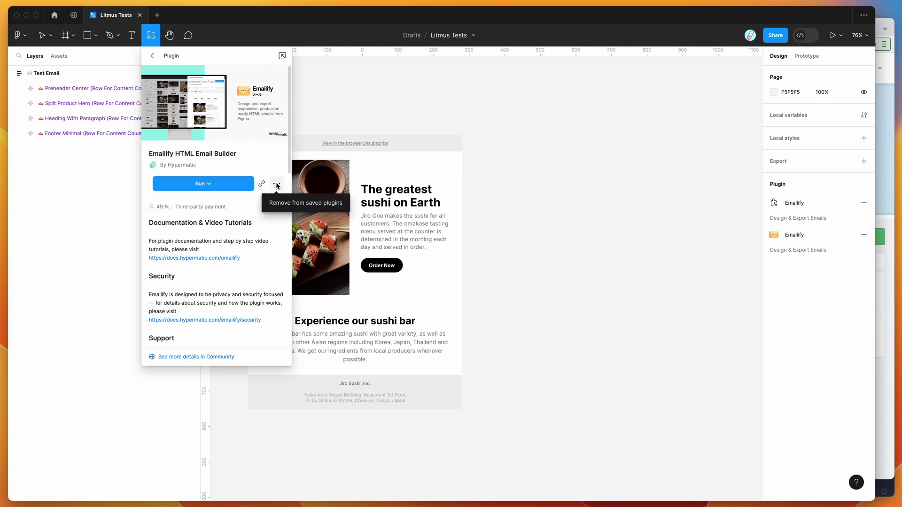
{"action": "left_click", "coordinate": [261, 159]}
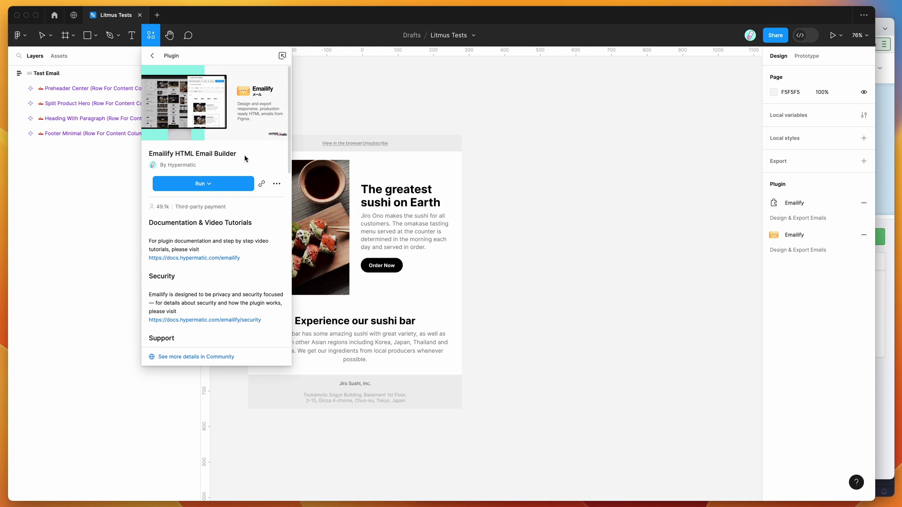
Step: Launch Emailify HTML Email Builder from the canvas's Saved plugins and reposition its window
{"action": "left_click", "coordinate": [379, 110]}
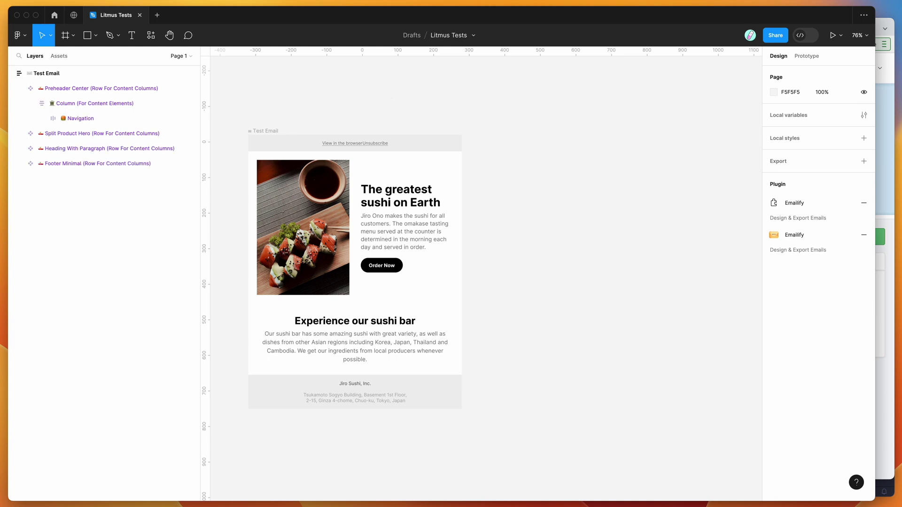
{"action": "right_click", "coordinate": [302, 82]}
{"action": "mouse_move", "coordinate": [329, 163]}
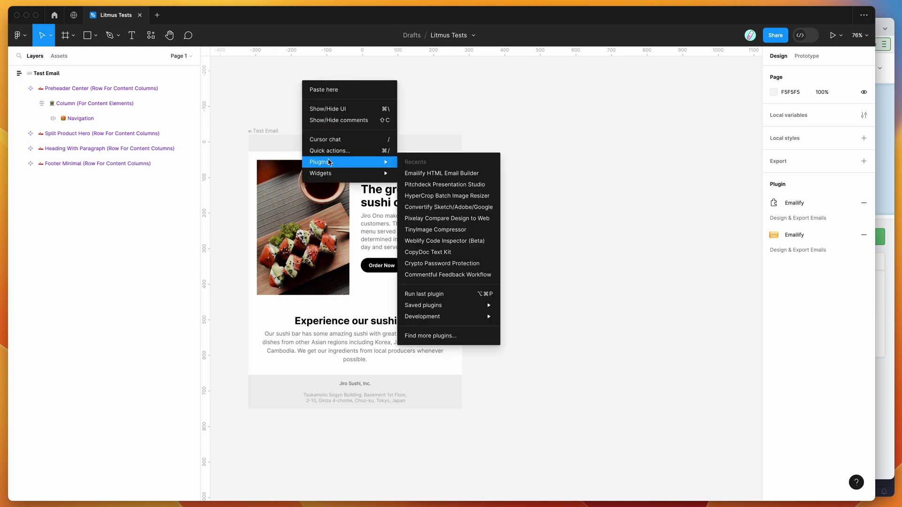
{"action": "mouse_move", "coordinate": [448, 305]}
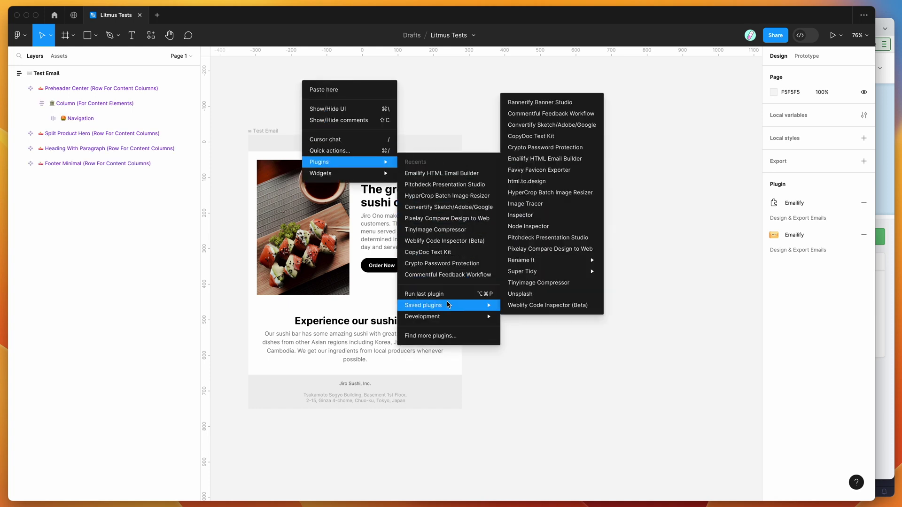
{"action": "left_click", "coordinate": [553, 161]}
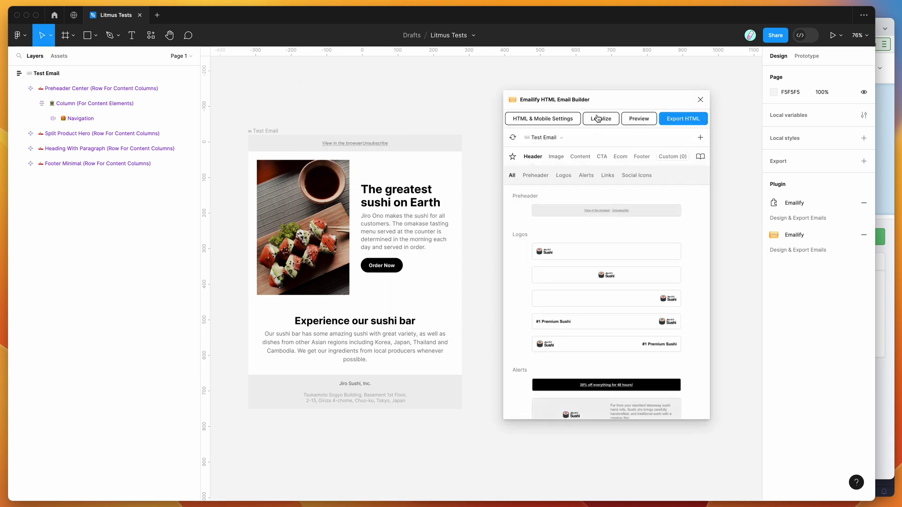
{"action": "mouse_move", "coordinate": [600, 100]}
{"action": "left_mouse_down"}
{"action": "mouse_move", "coordinate": [618, 96]}
{"action": "mouse_move", "coordinate": [609, 95]}
{"action": "left_mouse_up"}
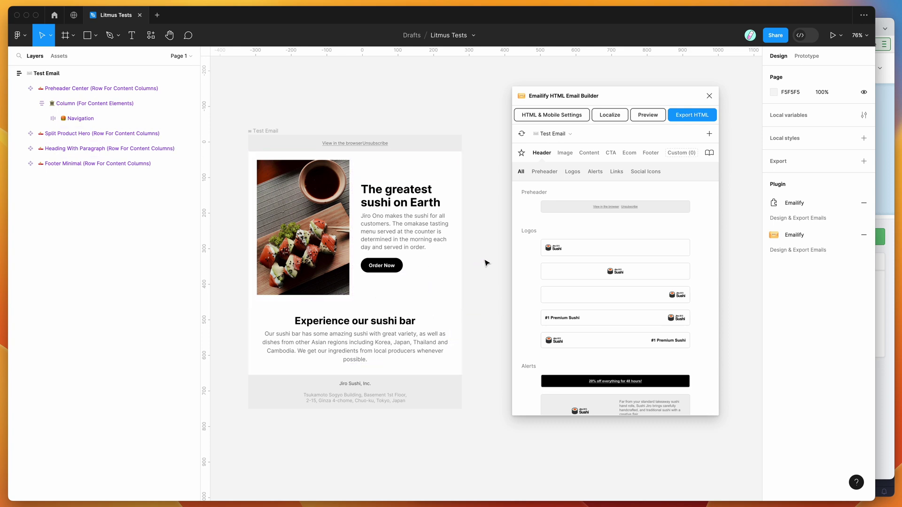
{"action": "left_click_drag", "start_coordinate": [597, 98], "coordinate": [592, 106]}
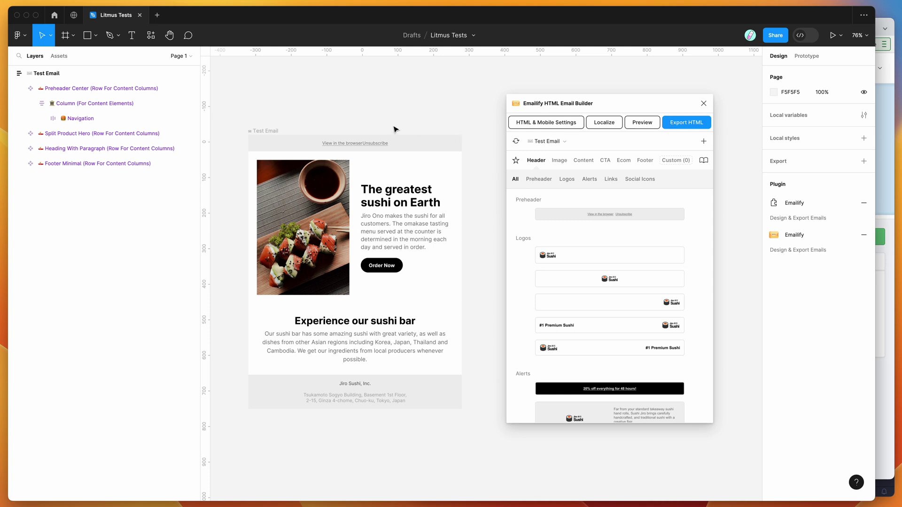
Step: Select the Test Email frame and Split Product Hero row, then clear the selection
{"action": "left_click", "coordinate": [270, 132]}
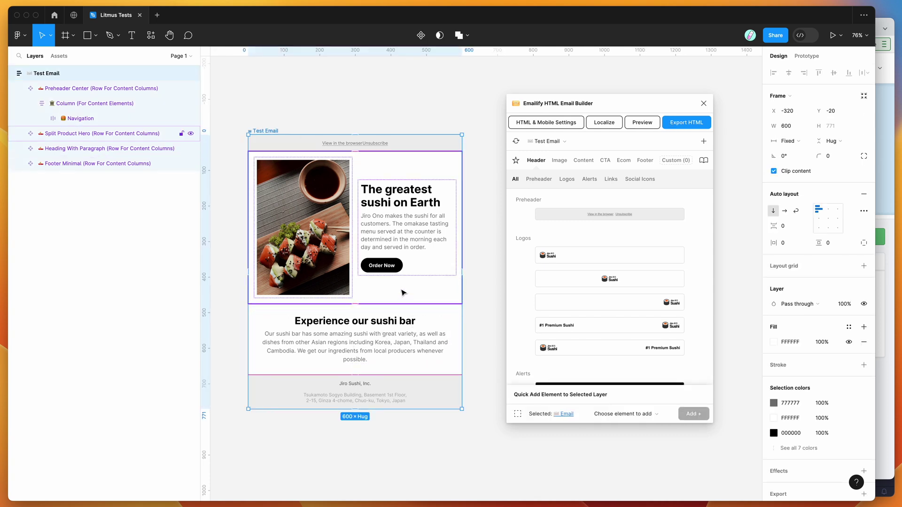
{"action": "left_click", "coordinate": [475, 291]}
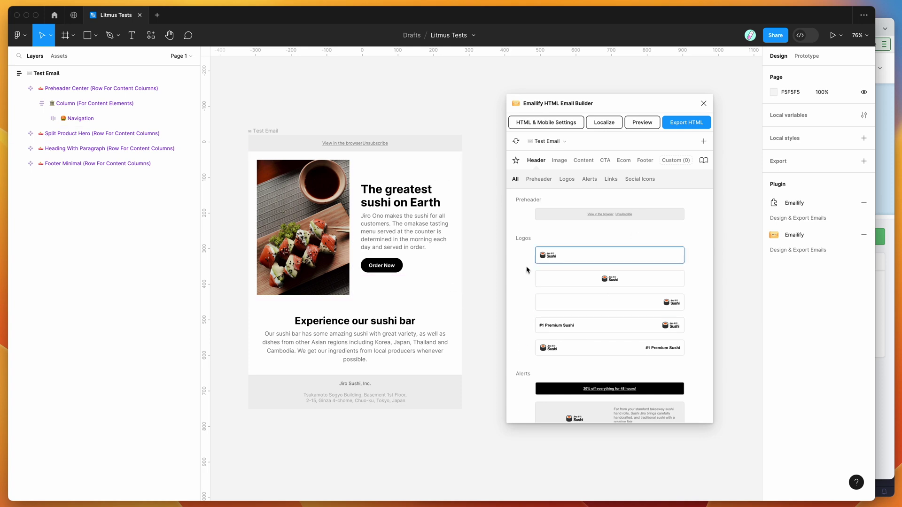
{"action": "left_click", "coordinate": [394, 213]}
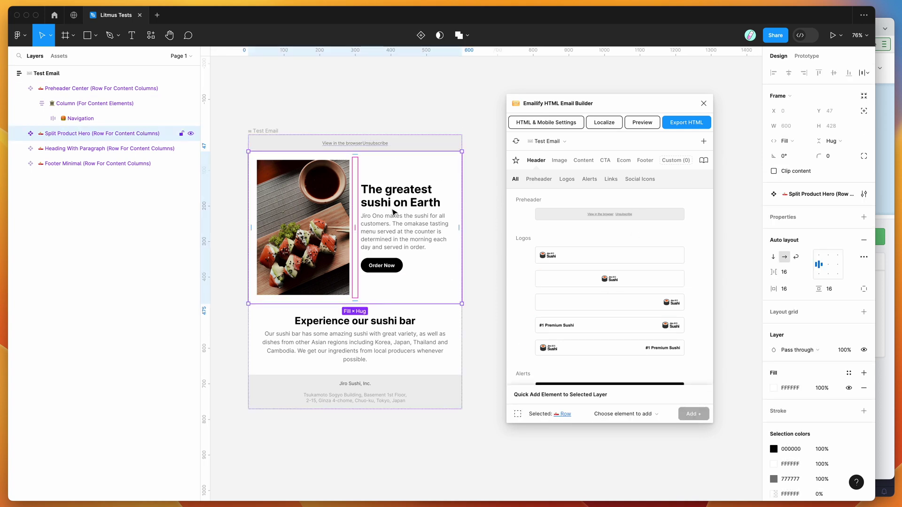
{"action": "left_click", "coordinate": [360, 132]}
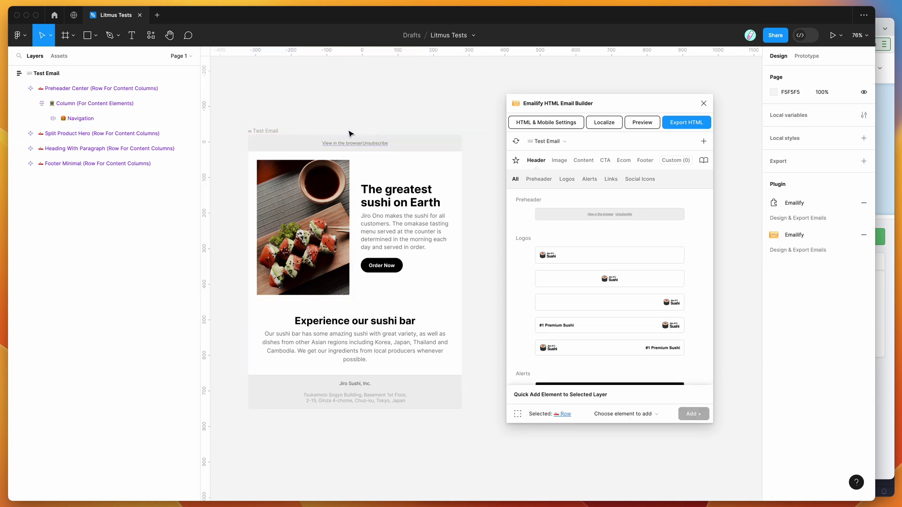
{"action": "left_click", "coordinate": [277, 132]}
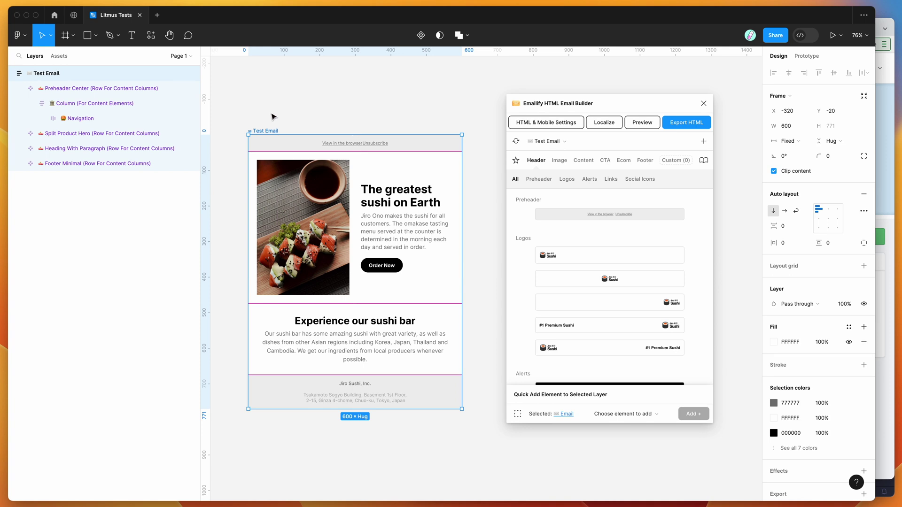
{"action": "left_click", "coordinate": [273, 117]}
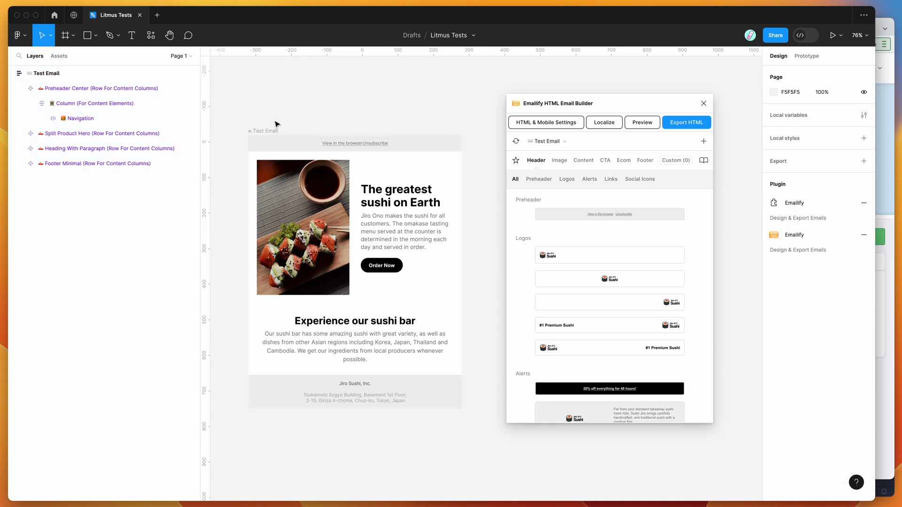
Step: Export the Test Email to HTML with Emailify and download it as a .zip file
{"action": "left_click", "coordinate": [682, 125]}
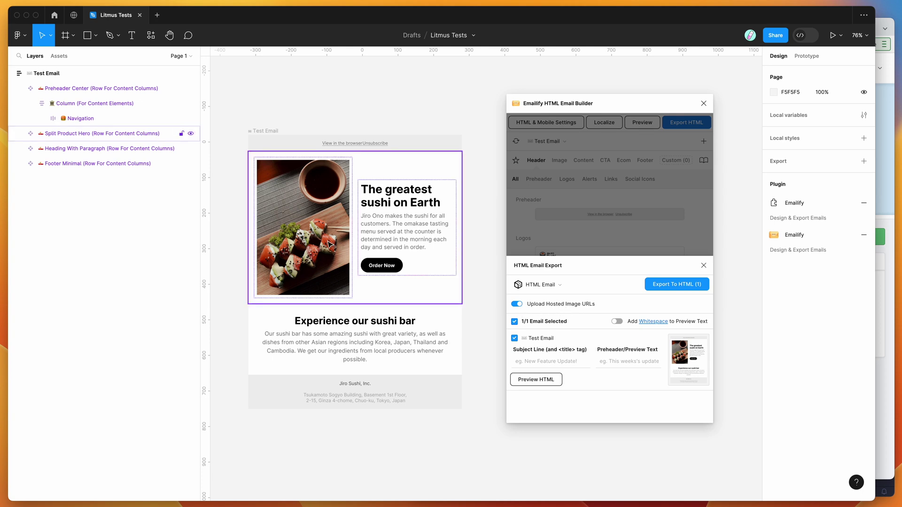
{"action": "left_click", "coordinate": [666, 288]}
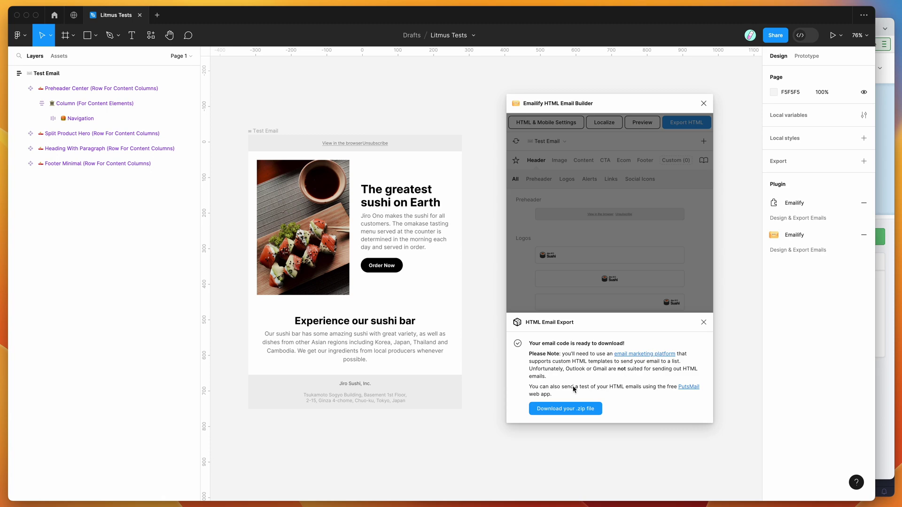
{"action": "left_click", "coordinate": [561, 411]}
Step: Save the zip, then open the test-email folder's index.html in the code editor
{"action": "left_click", "coordinate": [603, 344]}
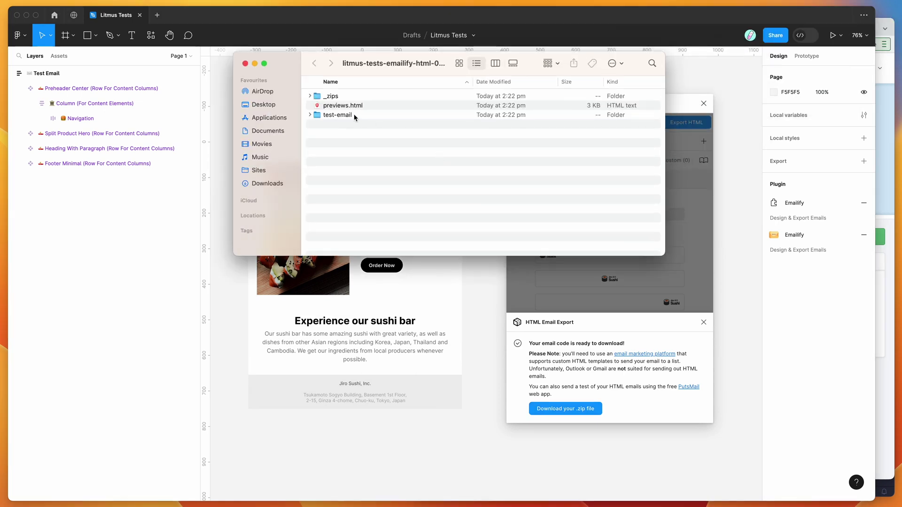
{"action": "left_click", "coordinate": [310, 114]}
{"action": "left_click", "coordinate": [339, 117]}
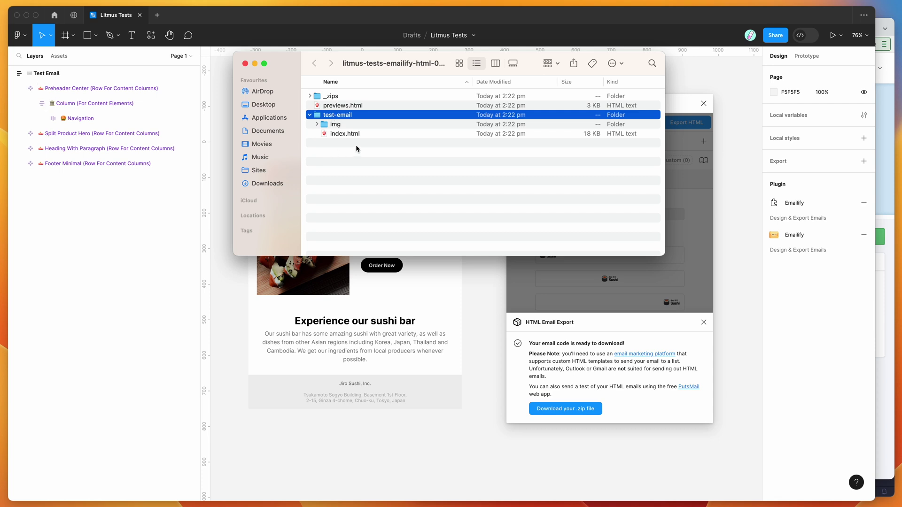
{"action": "left_click", "coordinate": [349, 135]}
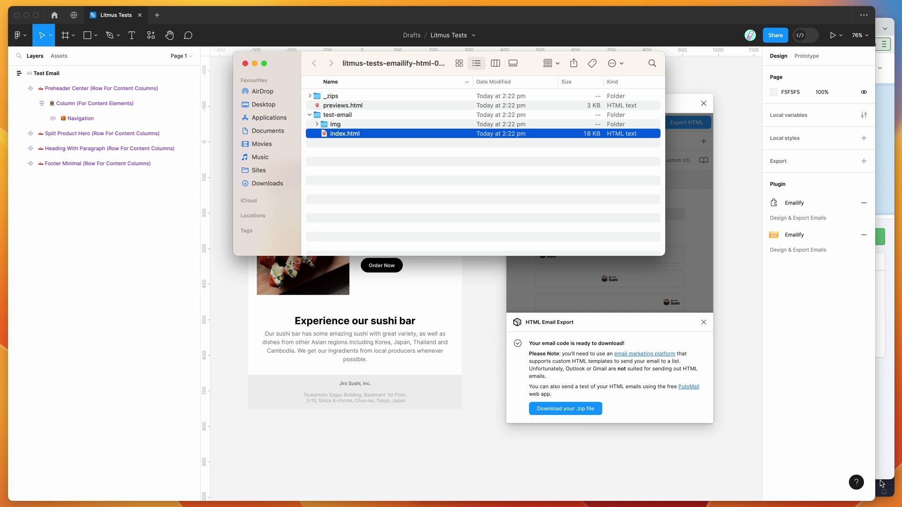
{"action": "key", "text": "super+o"}
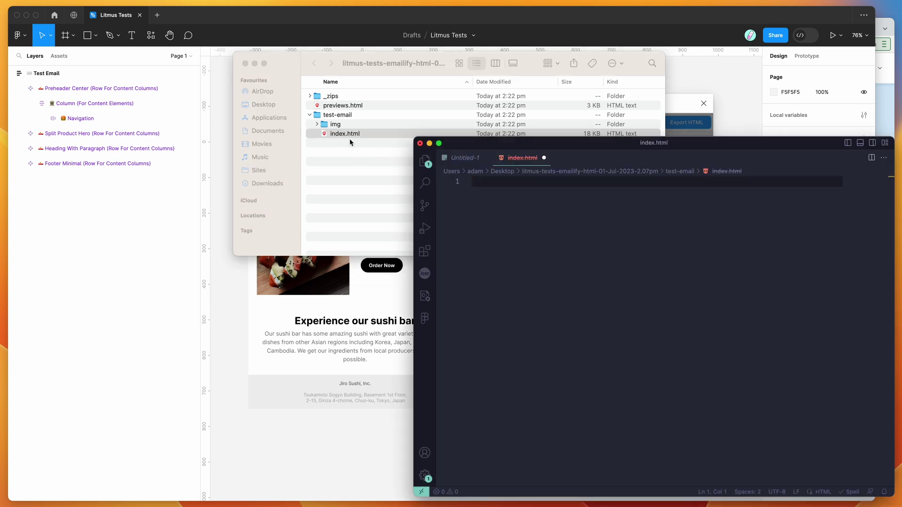
Step: Load index.html into VS Code, select all its HTML, and bring up Litmus
{"action": "left_click_drag", "start_coordinate": [343, 133], "coordinate": [615, 322]}
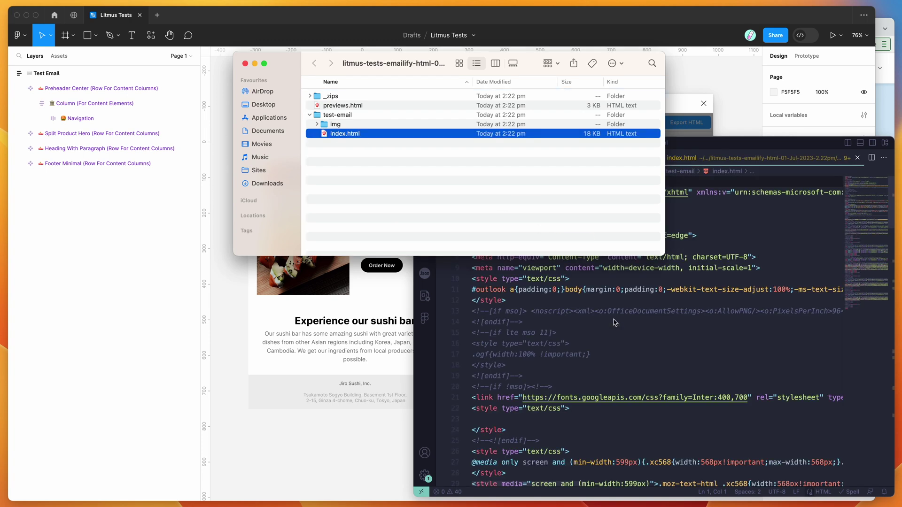
{"action": "left_click", "coordinate": [615, 322]}
{"action": "key", "text": "super+a"}
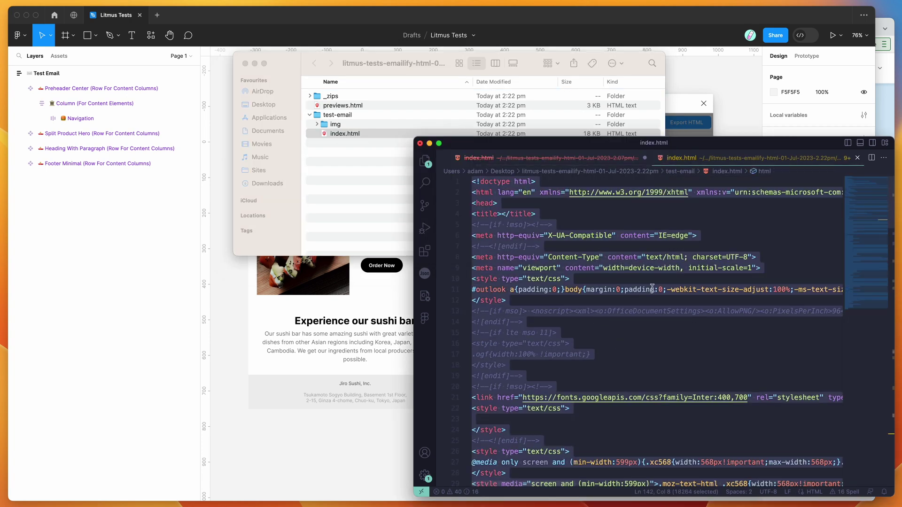
{"action": "left_click", "coordinate": [887, 115]}
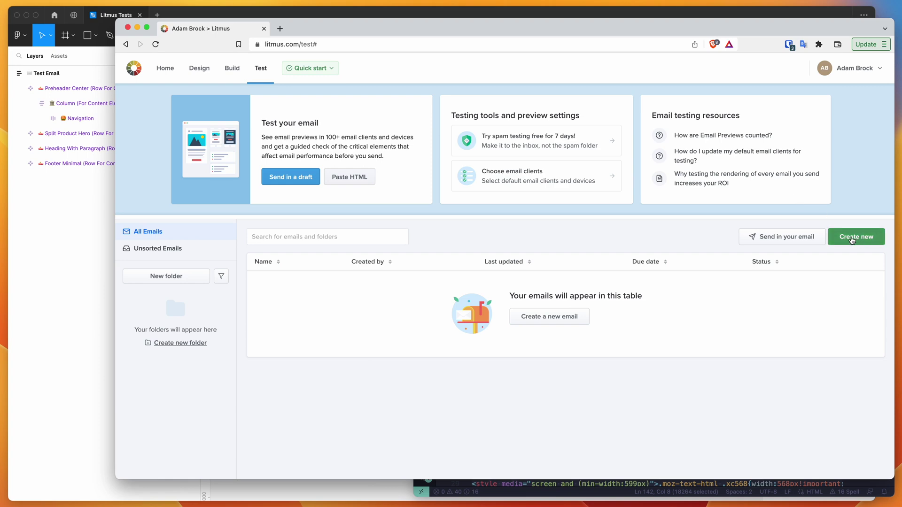
Step: Create a new Litmus email named 'Outlook' and choose to test an existing email
{"action": "left_click", "coordinate": [857, 239]}
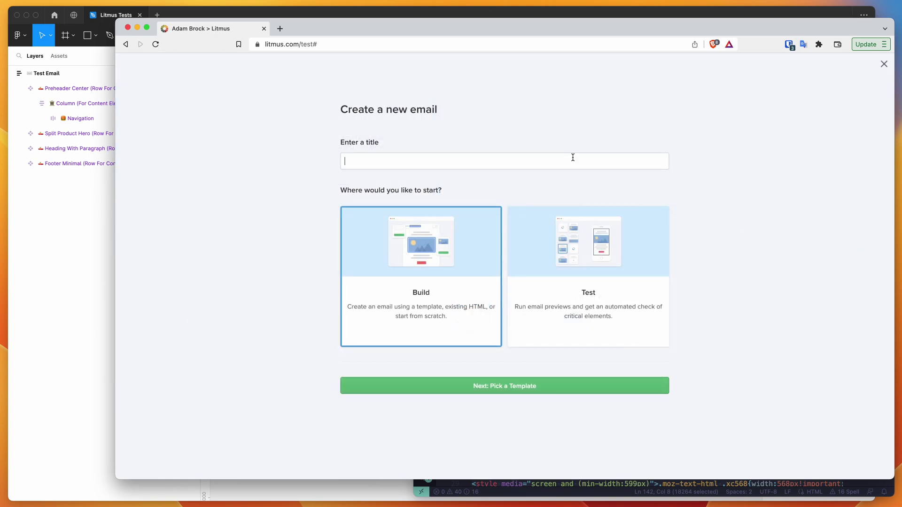
{"action": "type", "text": "Outlooks Test"}
{"action": "left_click", "coordinate": [591, 279]}
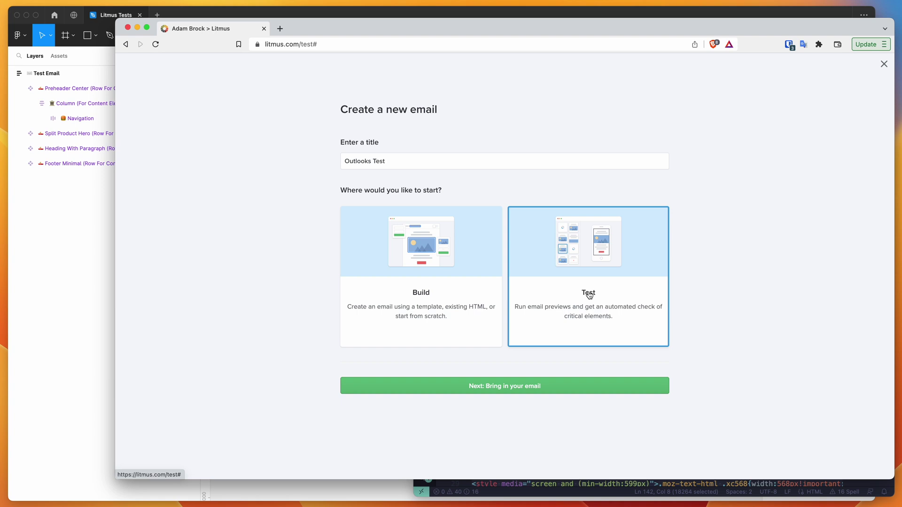
{"action": "left_click", "coordinate": [508, 391]}
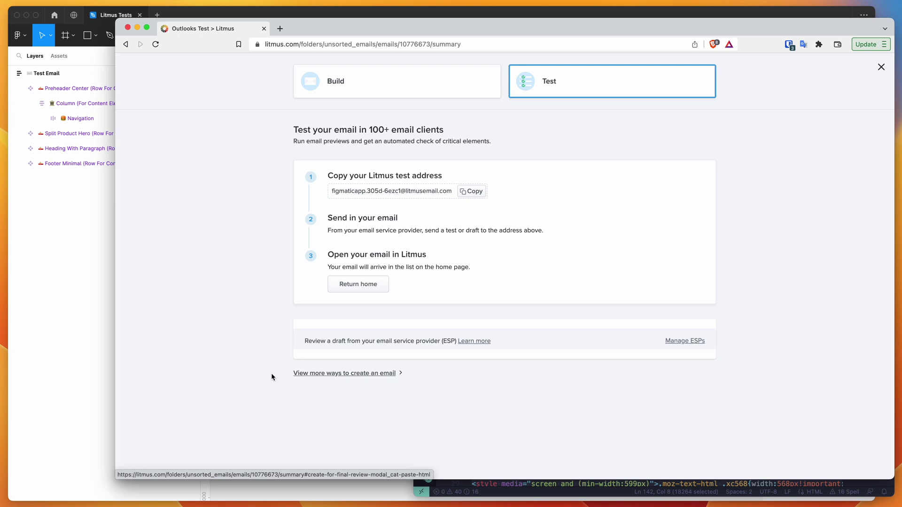
Step: Paste the exported HTML into Litmus with subject line 'Test' and submit it for previews
{"action": "left_click", "coordinate": [332, 375]}
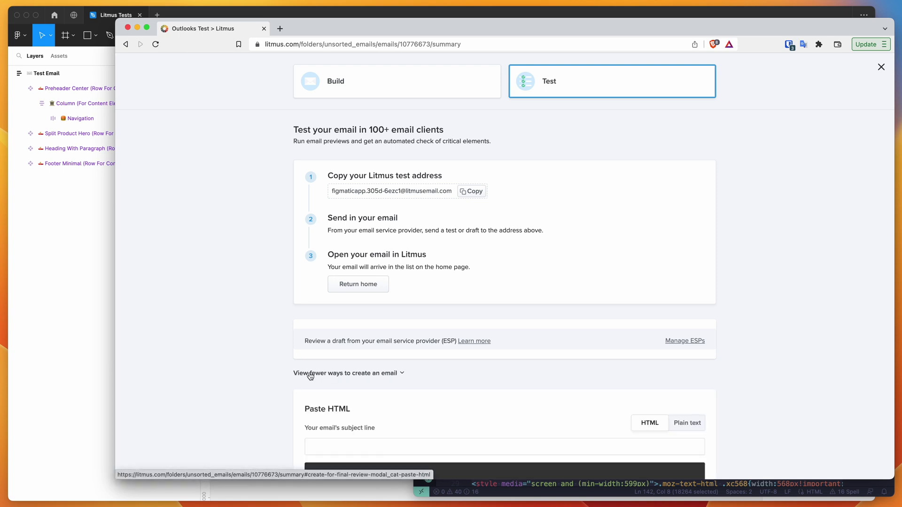
{"action": "scroll", "coordinate": [292, 370], "scroll_direction": "down", "scroll_amount": 5}
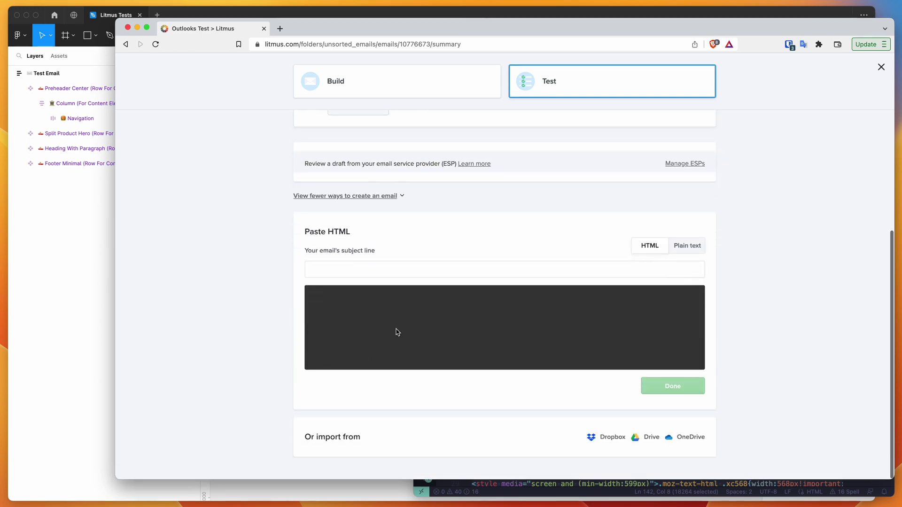
{"action": "left_click", "coordinate": [379, 304]}
{"action": "key", "text": "super+v"}
{"action": "left_click", "coordinate": [350, 264]}
{"action": "type", "text": "Test"}
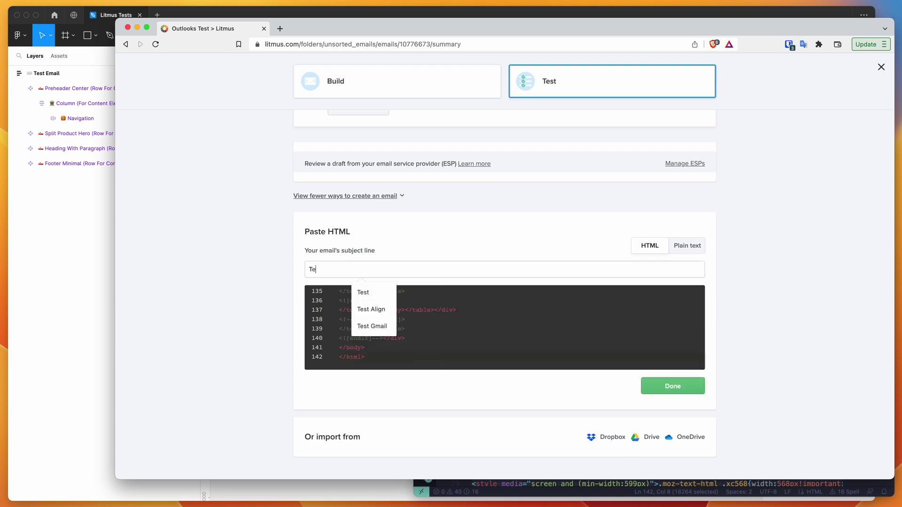
{"action": "left_click", "coordinate": [381, 290]}
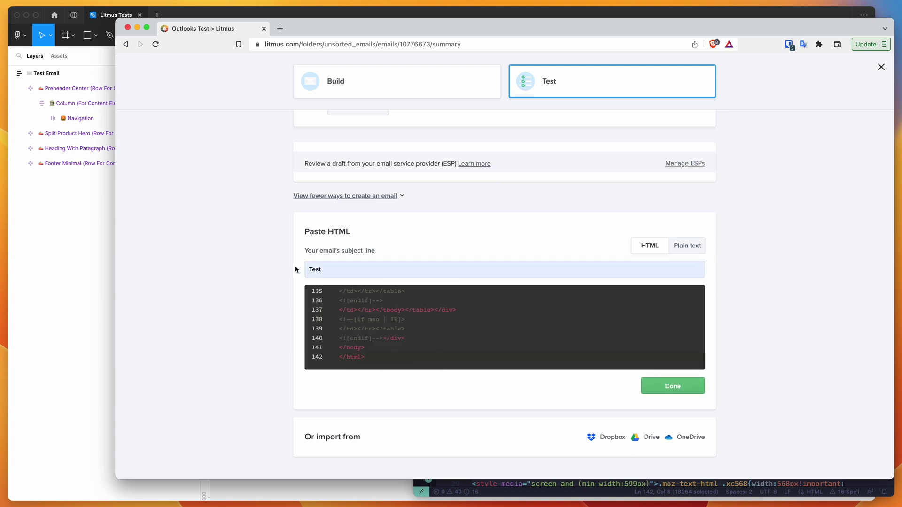
{"action": "left_click", "coordinate": [670, 390]}
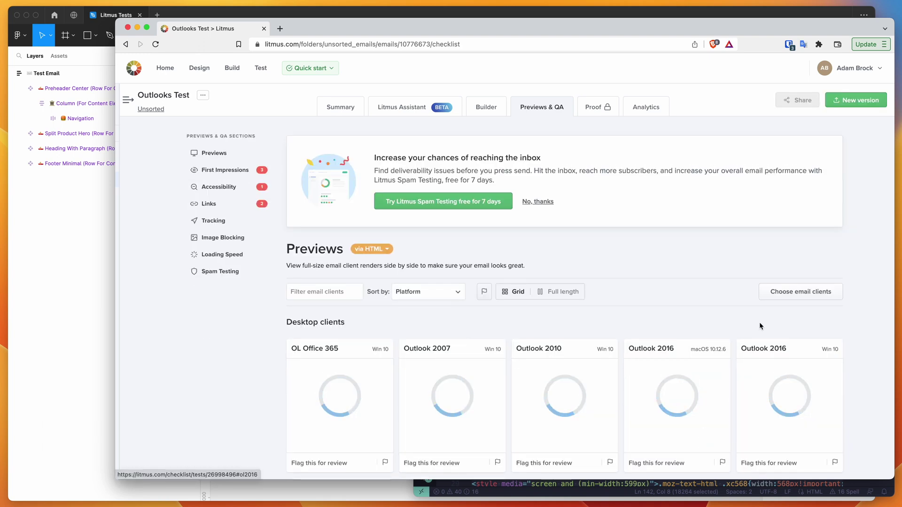
Step: Scroll through the seven rendered Outlook desktop previews, down to Outlook 2021 Dark
{"action": "scroll", "coordinate": [760, 324], "scroll_direction": "down", "scroll_amount": 3}
{"action": "scroll", "coordinate": [761, 326], "scroll_direction": "up", "scroll_amount": 1}
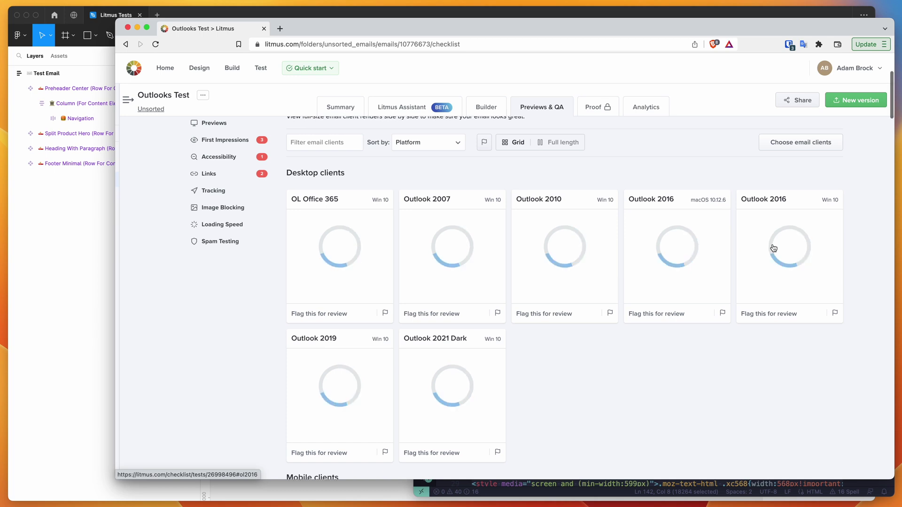
{"action": "scroll", "coordinate": [773, 247], "scroll_direction": "down", "scroll_amount": 1}
{"action": "scroll", "coordinate": [601, 234], "scroll_direction": "down", "scroll_amount": 1}
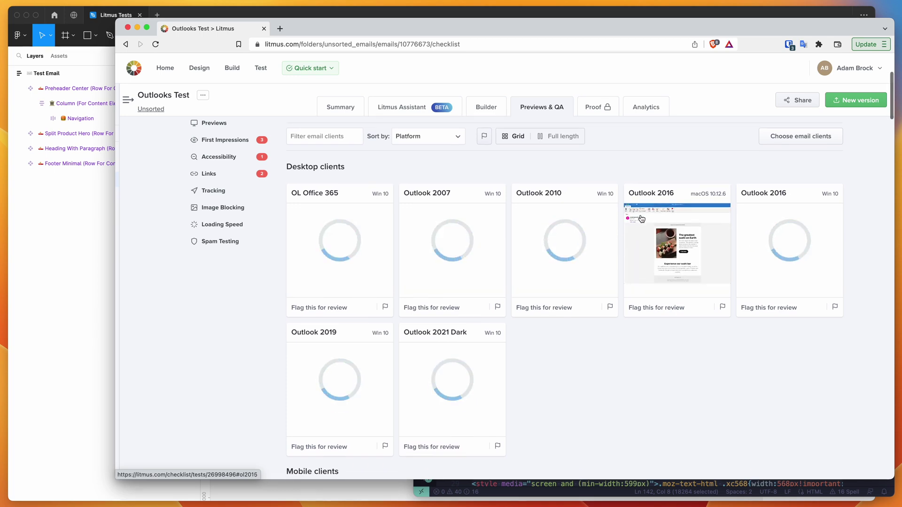
{"action": "scroll", "coordinate": [459, 153], "scroll_direction": "down", "scroll_amount": 1}
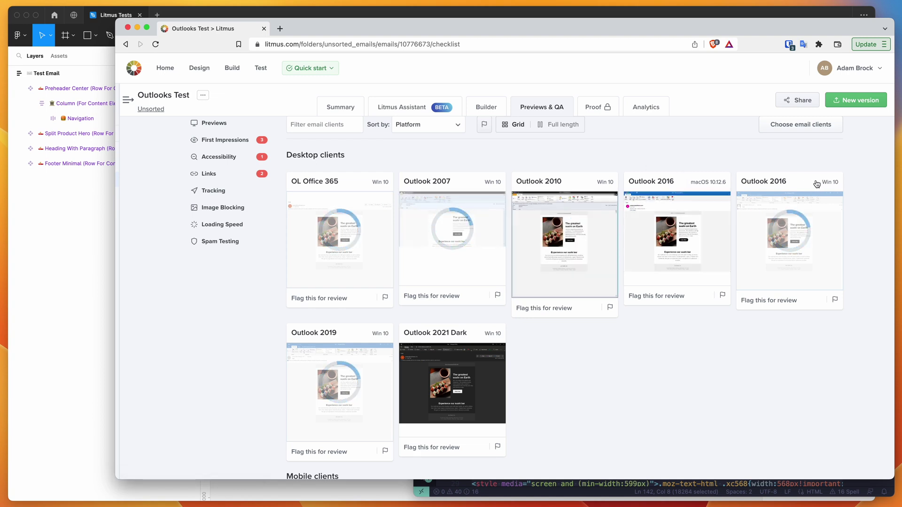
{"action": "scroll", "coordinate": [814, 184], "scroll_direction": "down", "scroll_amount": 1}
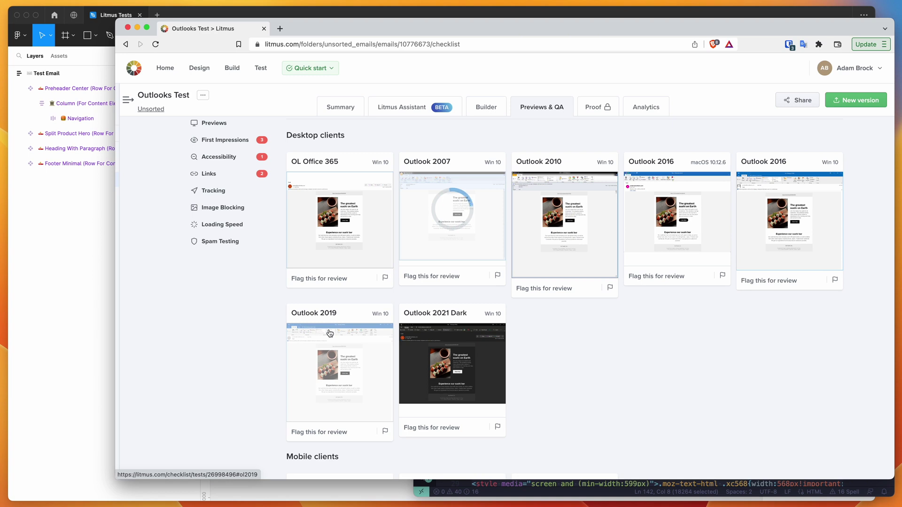
{"action": "scroll", "coordinate": [330, 333], "scroll_direction": "up", "scroll_amount": 1}
{"action": "scroll", "coordinate": [564, 273], "scroll_direction": "up", "scroll_amount": 1}
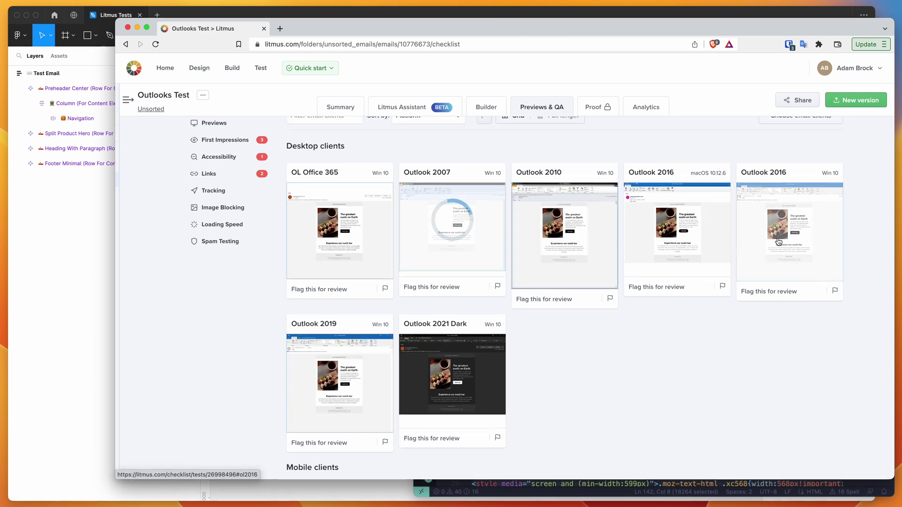
{"action": "scroll", "coordinate": [663, 248], "scroll_direction": "up", "scroll_amount": 2}
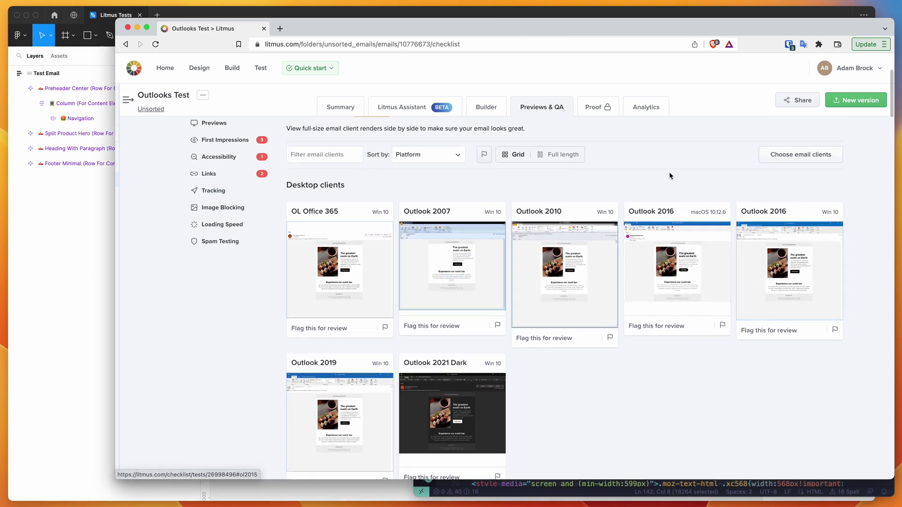
{"action": "scroll", "coordinate": [670, 178], "scroll_direction": "up", "scroll_amount": 1}
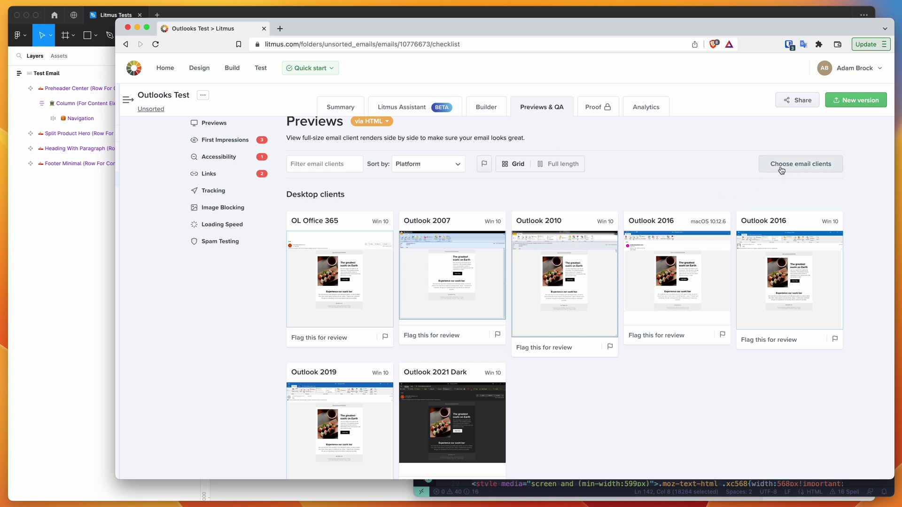
Step: Select all 22 Outlook clients in Choose Email Clients, totalling 28 of 116
{"action": "left_click", "coordinate": [798, 169]}
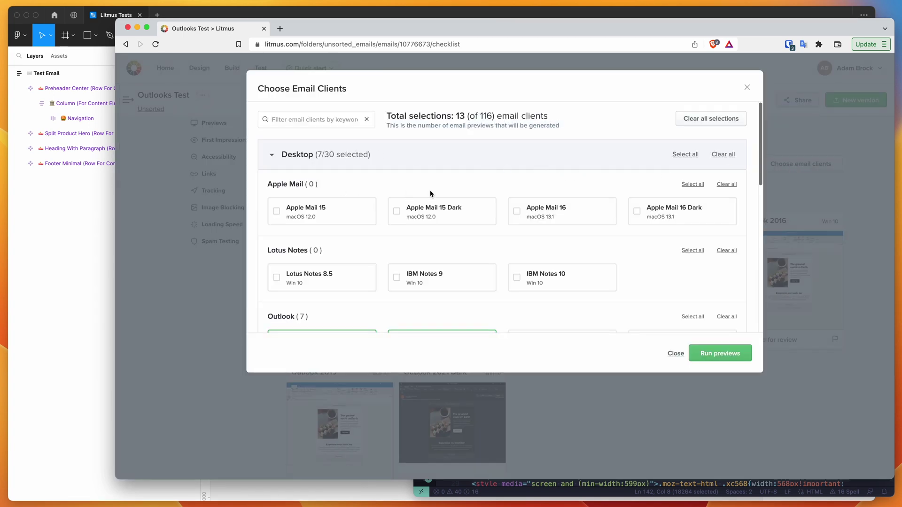
{"action": "scroll", "coordinate": [478, 191], "scroll_direction": "down", "scroll_amount": 3}
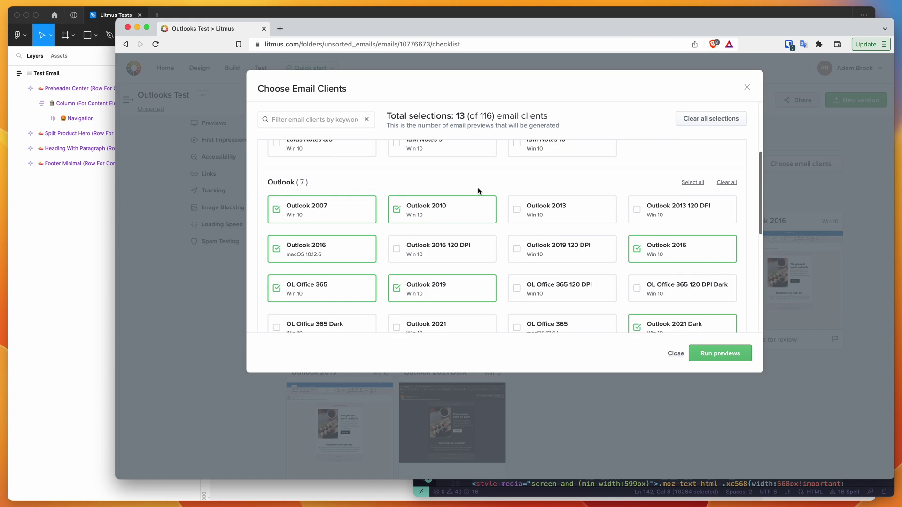
{"action": "scroll", "coordinate": [289, 180], "scroll_direction": "up", "scroll_amount": 3}
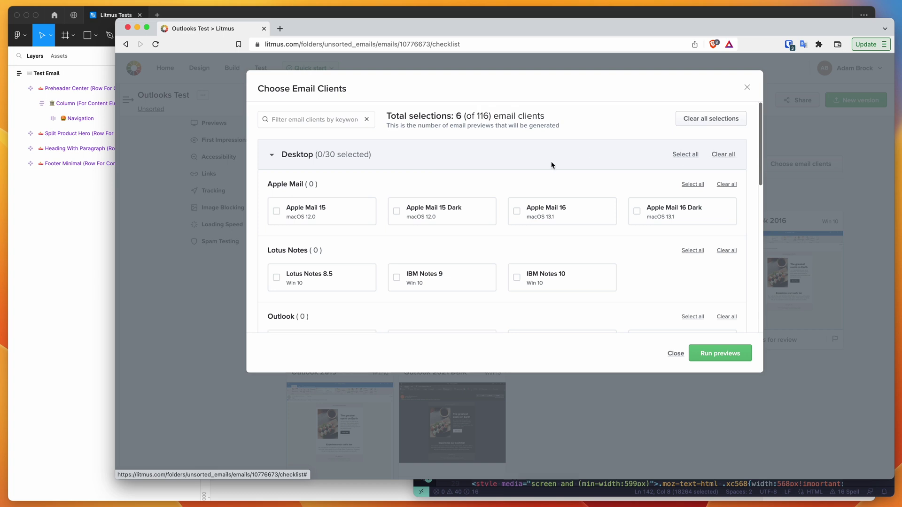
{"action": "scroll", "coordinate": [552, 165], "scroll_direction": "down", "scroll_amount": 5}
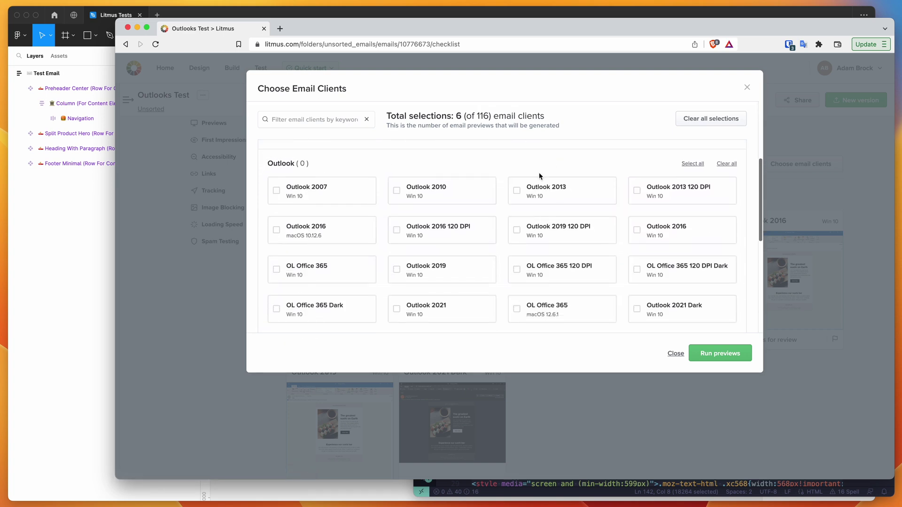
{"action": "left_click", "coordinate": [690, 165]}
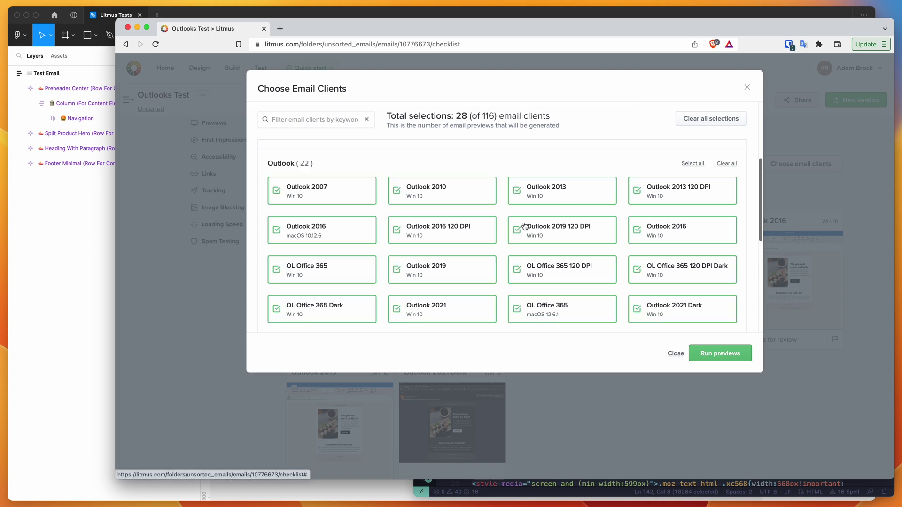
{"action": "scroll", "coordinate": [525, 227], "scroll_direction": "down", "scroll_amount": 3}
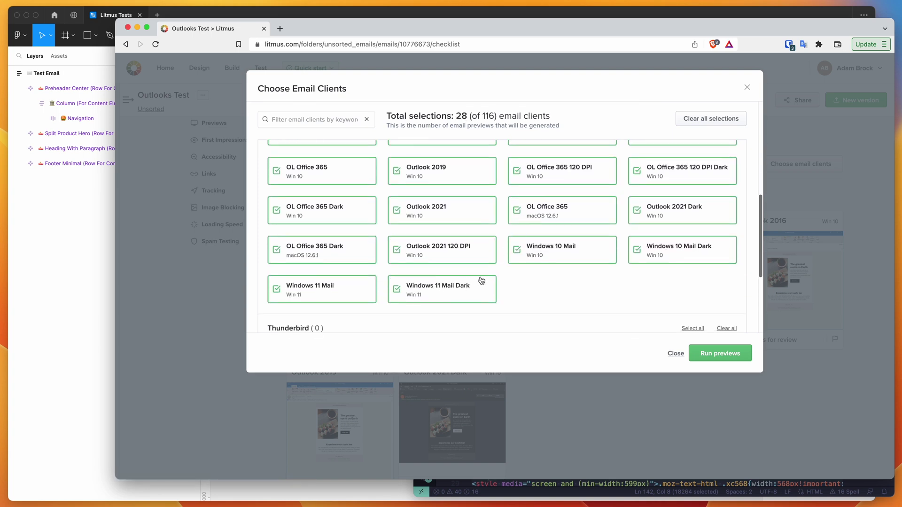
{"action": "scroll", "coordinate": [499, 249], "scroll_direction": "up", "scroll_amount": 4}
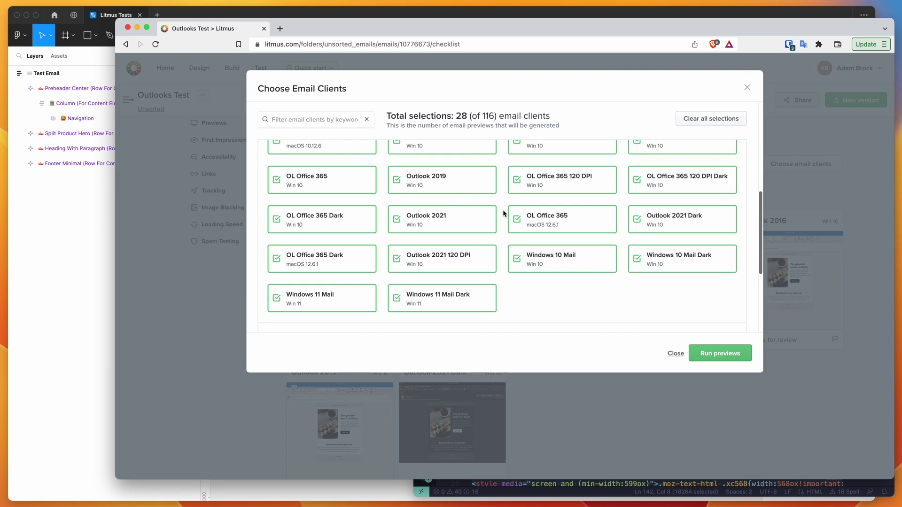
{"action": "scroll", "coordinate": [503, 213], "scroll_direction": "down", "scroll_amount": 6}
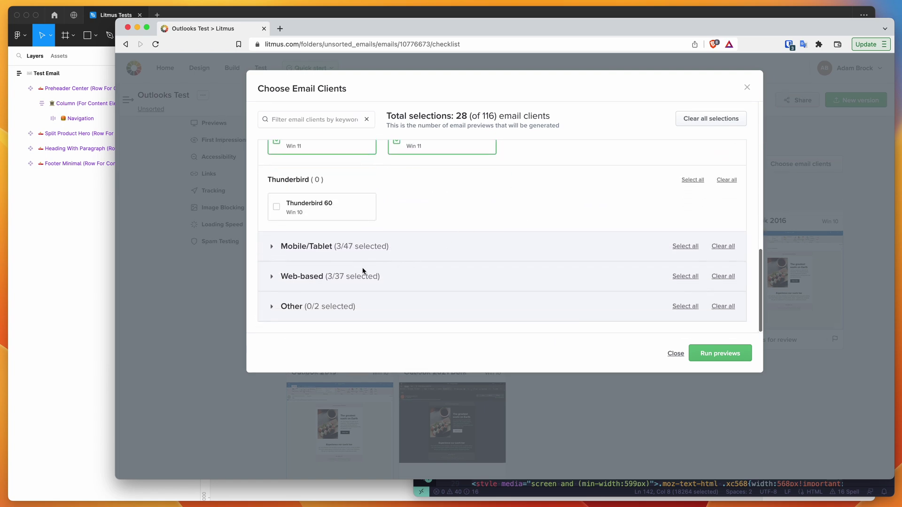
Step: Expand and review the web-based email clients group
{"action": "left_click", "coordinate": [335, 281]}
{"action": "scroll", "coordinate": [334, 279], "scroll_direction": "down", "scroll_amount": 2}
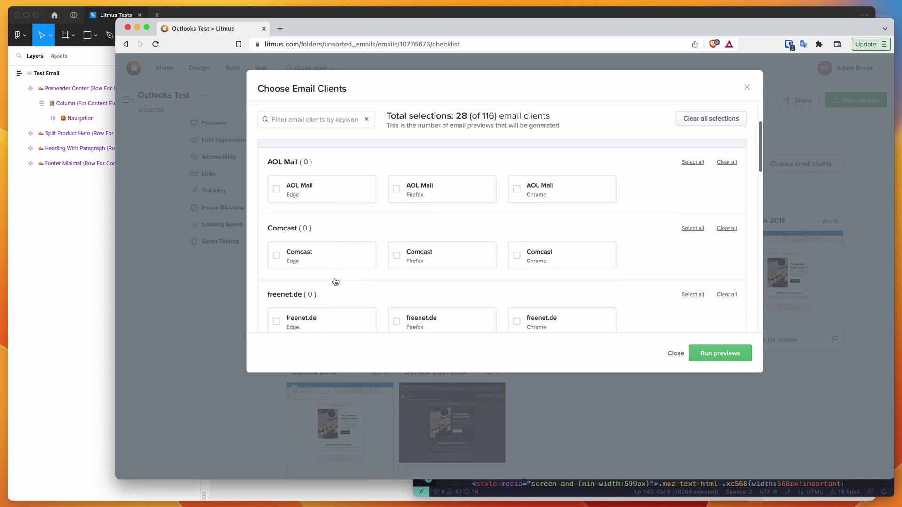
{"action": "scroll", "coordinate": [334, 281], "scroll_direction": "down", "scroll_amount": 6}
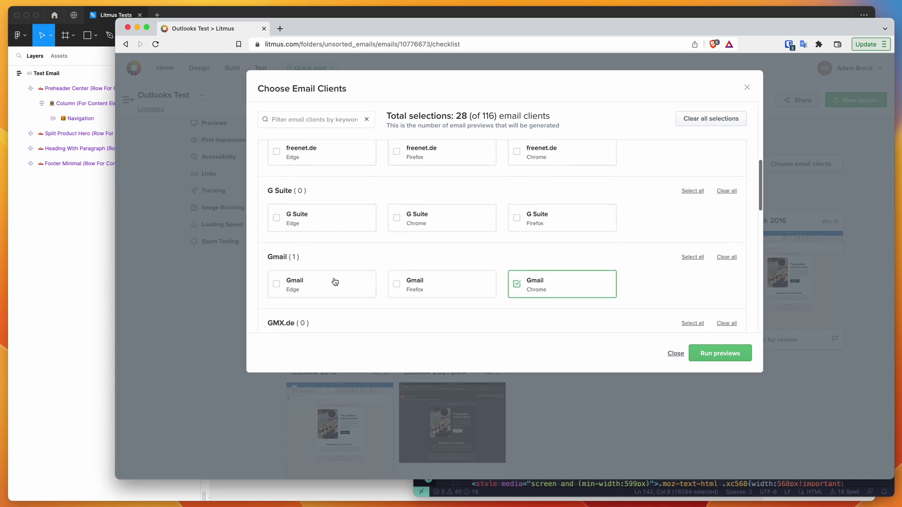
{"action": "scroll", "coordinate": [335, 281], "scroll_direction": "down", "scroll_amount": 3}
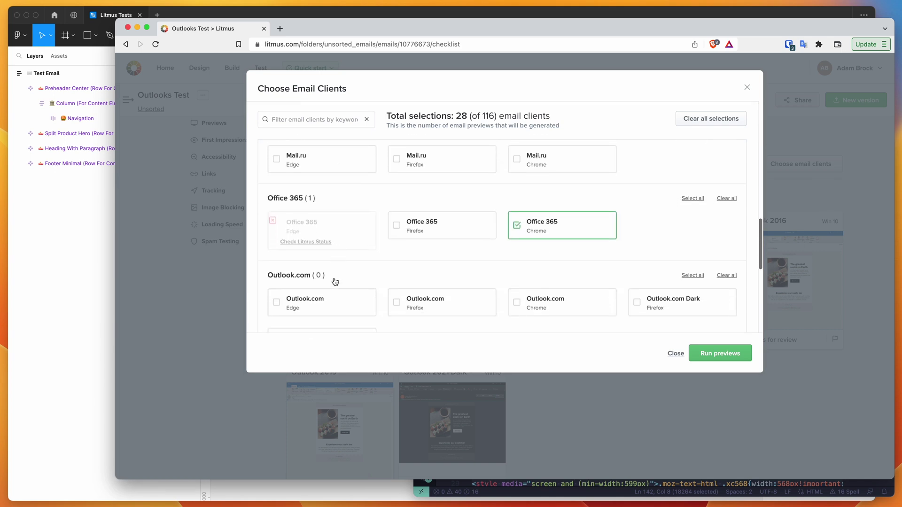
{"action": "scroll", "coordinate": [280, 194], "scroll_direction": "down", "scroll_amount": 1}
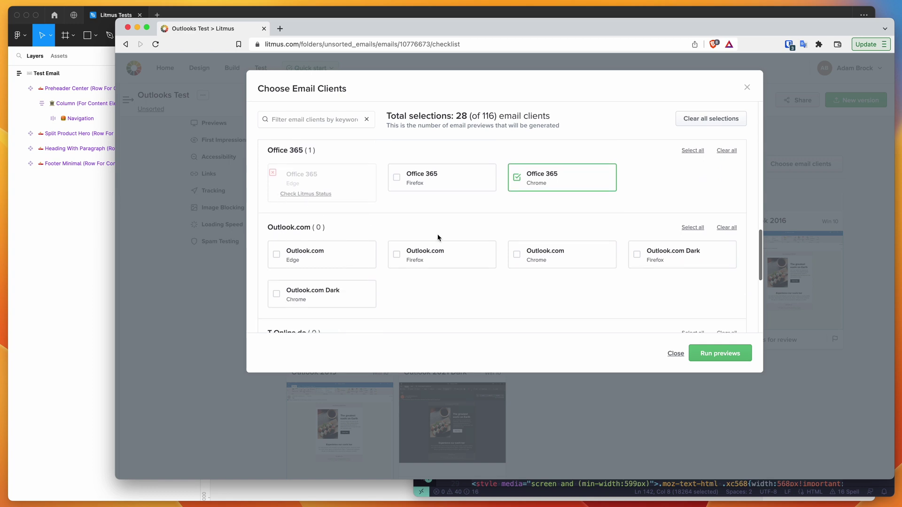
{"action": "scroll", "coordinate": [546, 258], "scroll_direction": "down", "scroll_amount": 2}
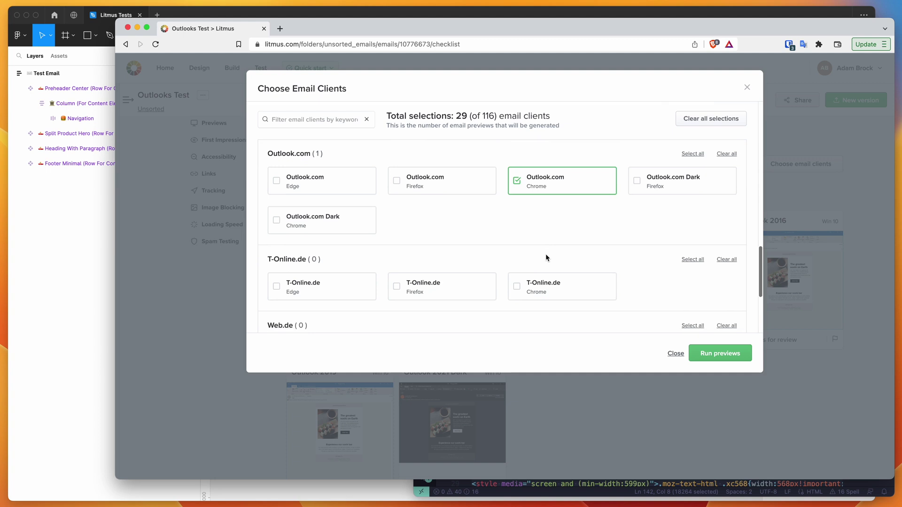
{"action": "scroll", "coordinate": [546, 258], "scroll_direction": "up", "scroll_amount": 9}
{"action": "scroll", "coordinate": [547, 258], "scroll_direction": "up", "scroll_amount": 5}
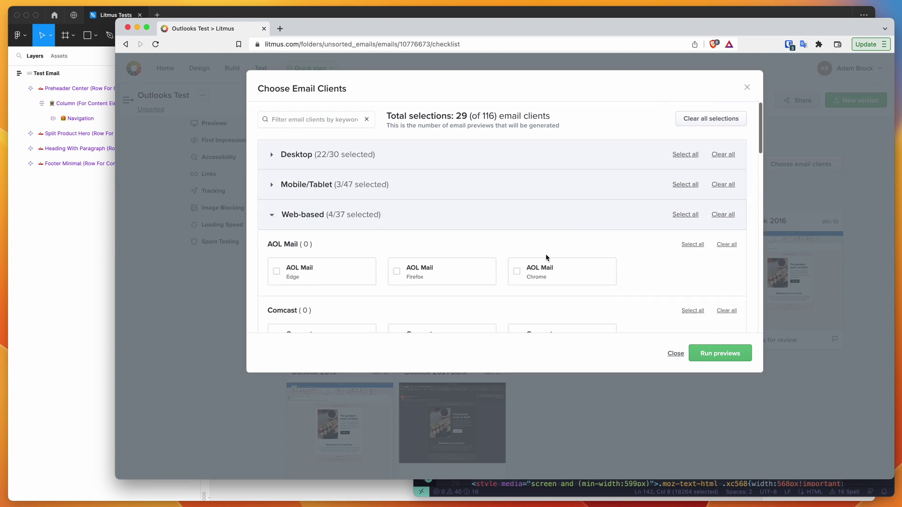
Step: Expand Mobile/Tablet and uncheck iPhone 14 from the preview clients
{"action": "left_click", "coordinate": [357, 186]}
{"action": "scroll", "coordinate": [641, 240], "scroll_direction": "down", "scroll_amount": 6}
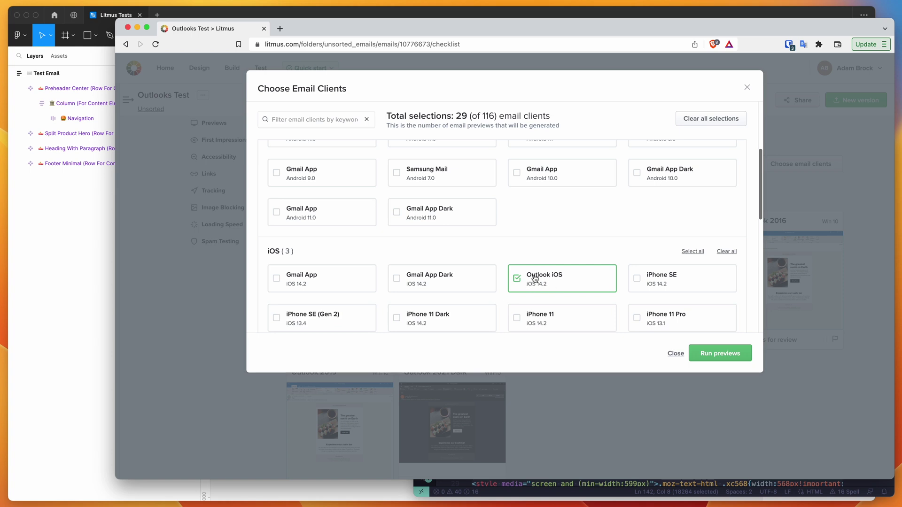
{"action": "scroll", "coordinate": [535, 279], "scroll_direction": "down", "scroll_amount": 1}
{"action": "scroll", "coordinate": [536, 233], "scroll_direction": "down", "scroll_amount": 3}
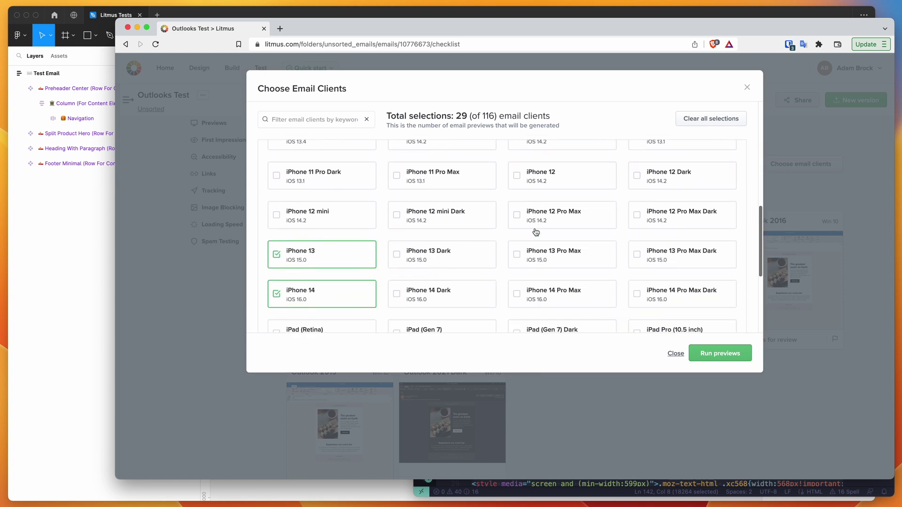
{"action": "left_click", "coordinate": [307, 291]}
{"action": "scroll", "coordinate": [306, 296], "scroll_direction": "down", "scroll_amount": 4}
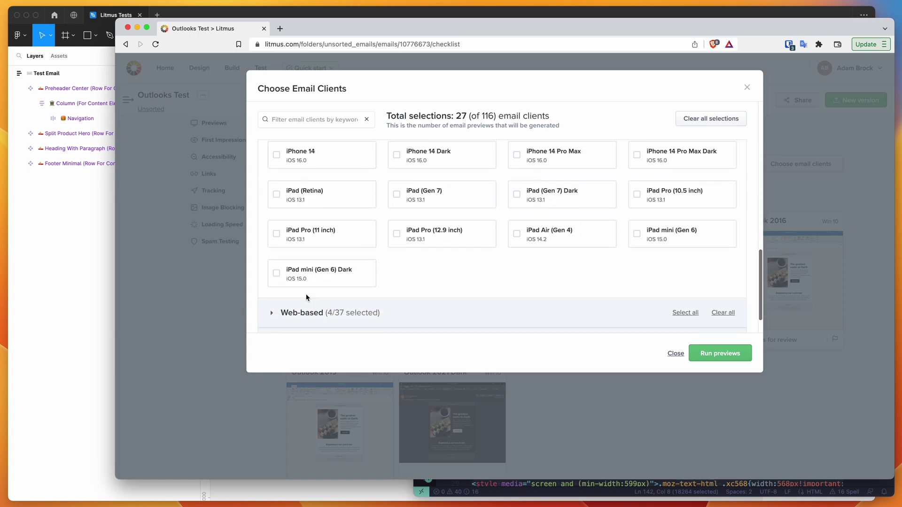
{"action": "scroll", "coordinate": [307, 298], "scroll_direction": "up", "scroll_amount": 10}
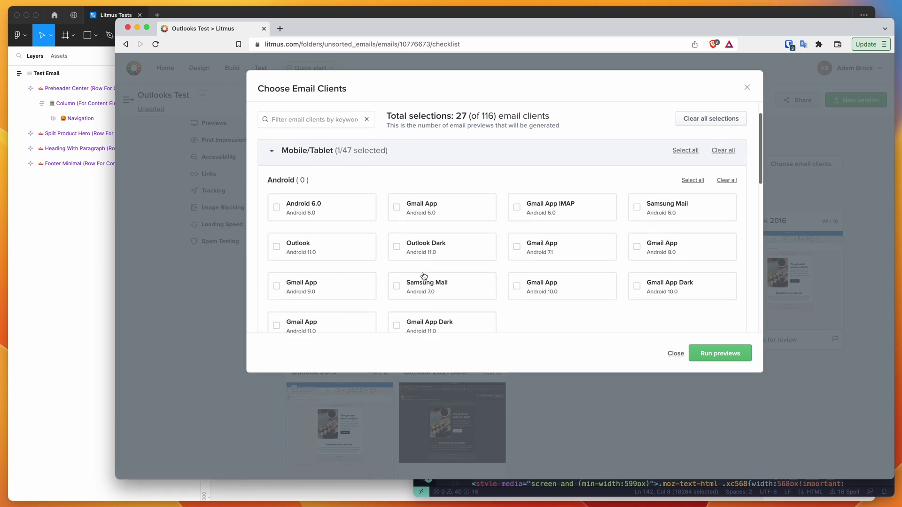
Step: Review the checked Desktop Outlook clients and generate previews for all 27 selected clients
{"action": "left_click", "coordinate": [311, 156]}
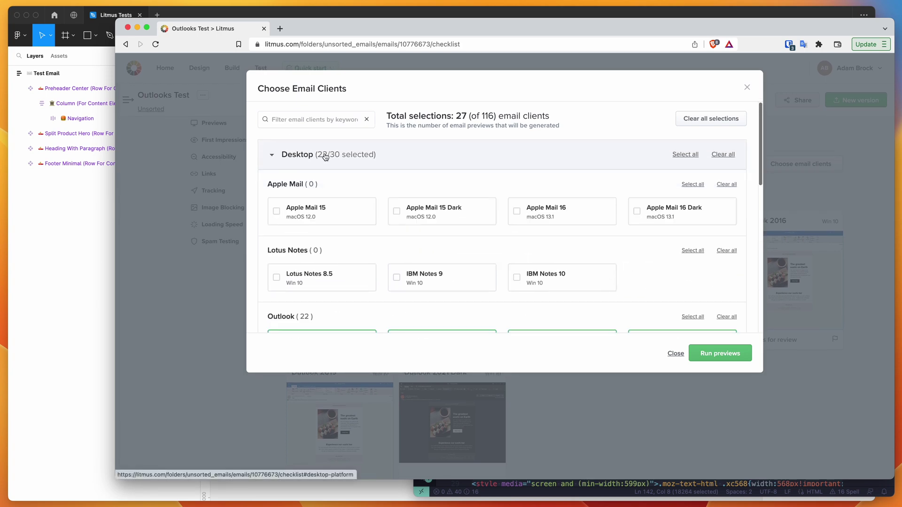
{"action": "scroll", "coordinate": [489, 216], "scroll_direction": "down", "scroll_amount": 2}
{"action": "scroll", "coordinate": [495, 281], "scroll_direction": "down", "scroll_amount": 2}
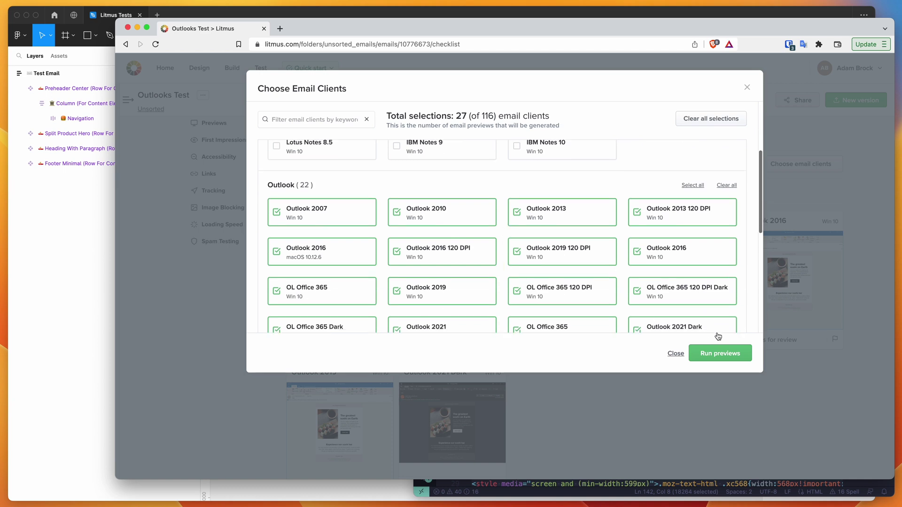
{"action": "left_click", "coordinate": [727, 360]}
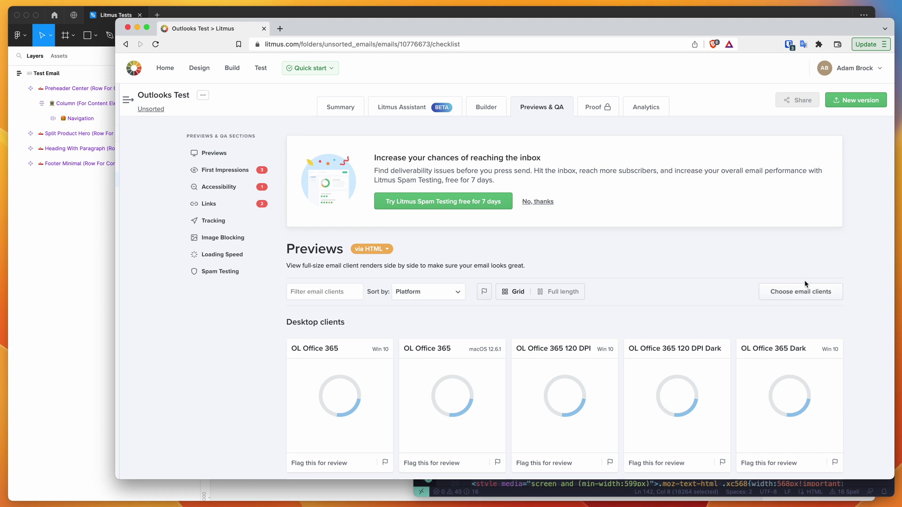
Step: Watch the Outlook client previews load, then open the Office 365 (Chrome) render in detail
{"action": "scroll", "coordinate": [856, 302], "scroll_direction": "down", "scroll_amount": 4}
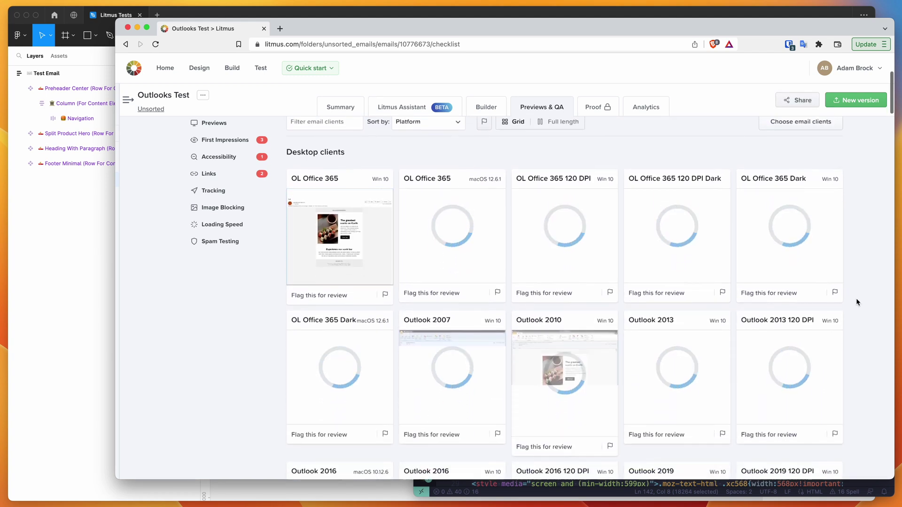
{"action": "scroll", "coordinate": [856, 303], "scroll_direction": "down", "scroll_amount": 4}
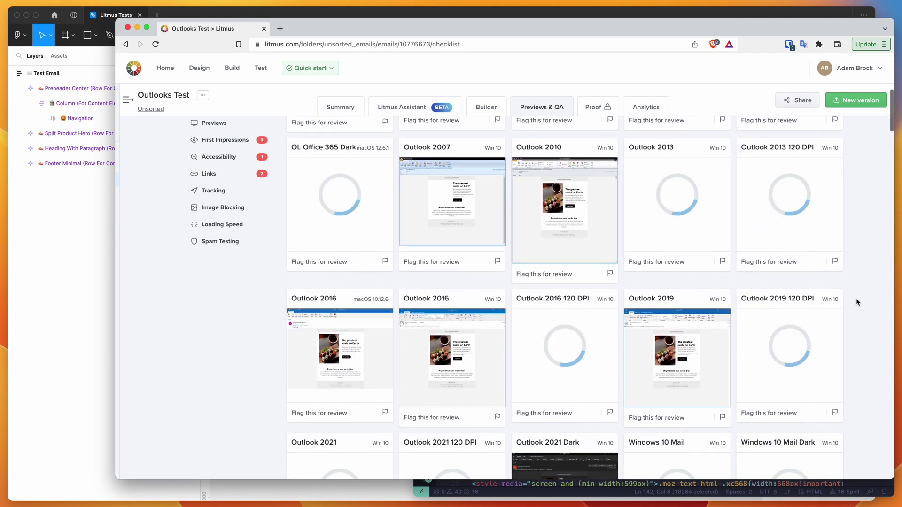
{"action": "scroll", "coordinate": [870, 303], "scroll_direction": "down", "scroll_amount": 2}
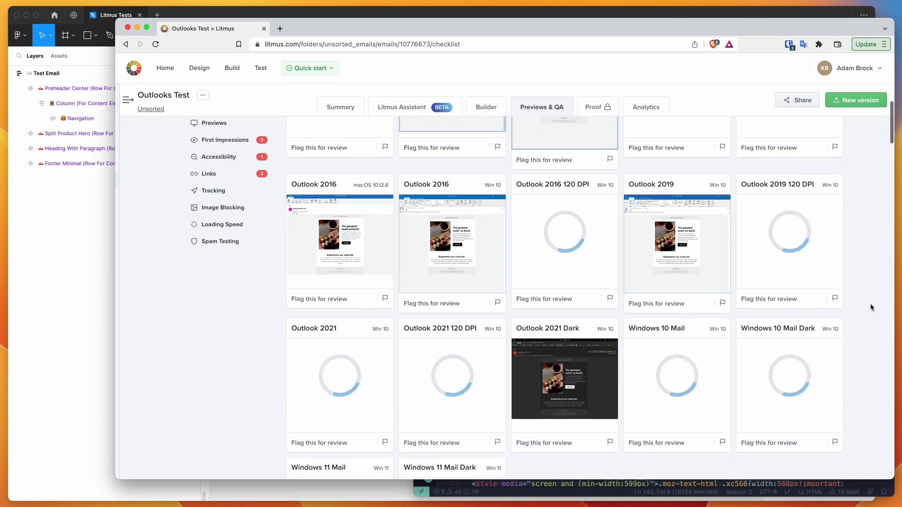
{"action": "scroll", "coordinate": [870, 303], "scroll_direction": "down", "scroll_amount": 1}
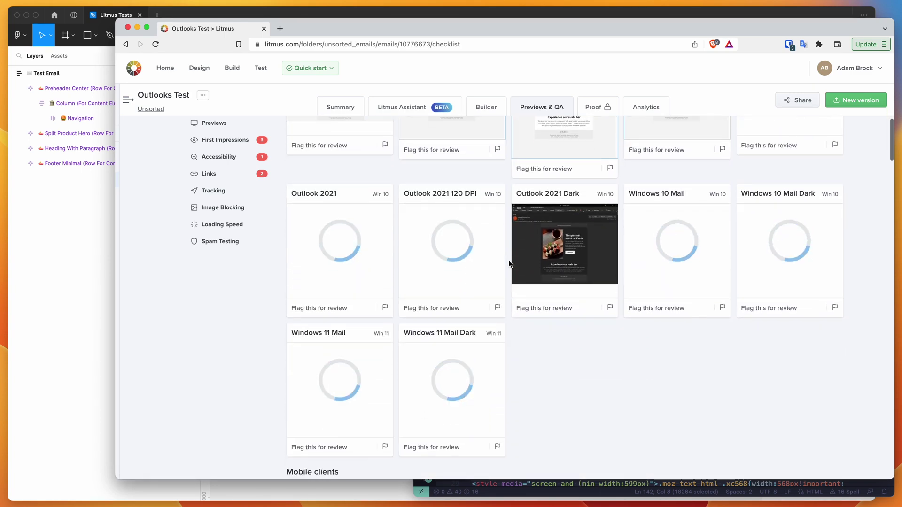
{"action": "scroll", "coordinate": [509, 260], "scroll_direction": "up", "scroll_amount": 3}
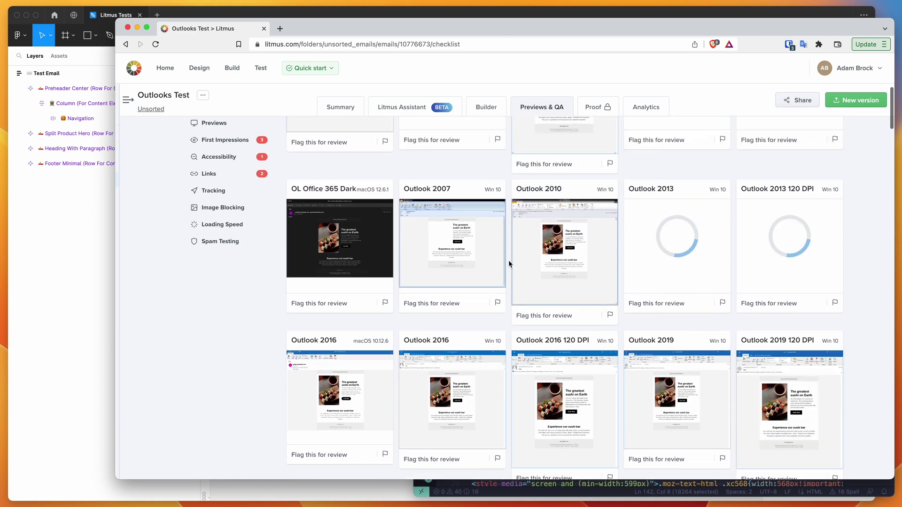
{"action": "scroll", "coordinate": [508, 261], "scroll_direction": "up", "scroll_amount": 2}
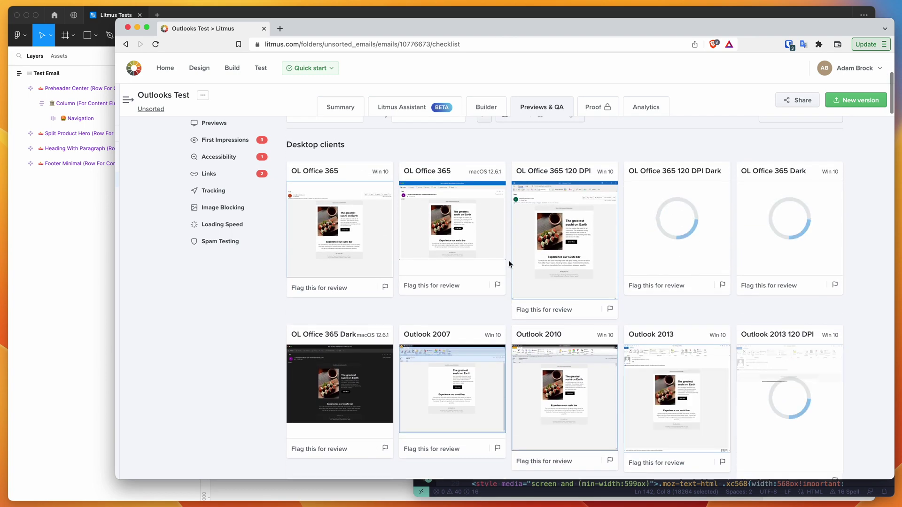
{"action": "scroll", "coordinate": [264, 328], "scroll_direction": "down", "scroll_amount": 8}
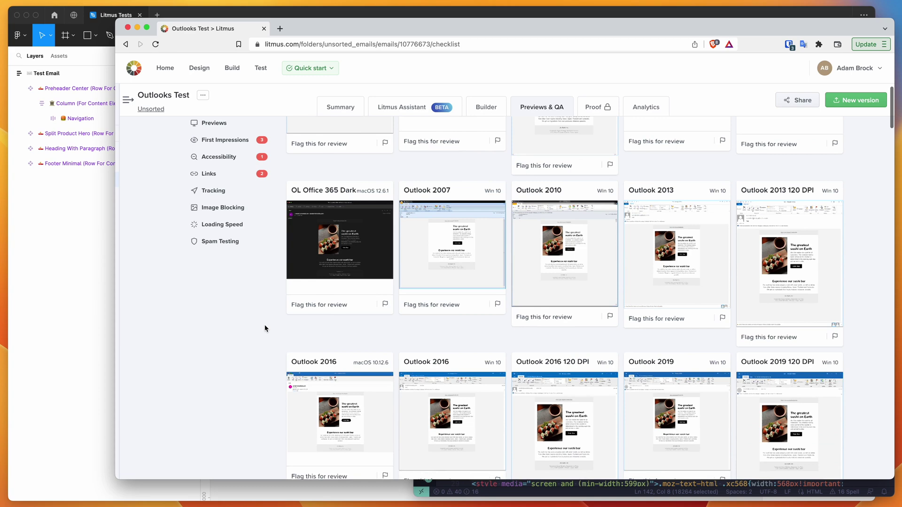
{"action": "scroll", "coordinate": [264, 328], "scroll_direction": "down", "scroll_amount": 6}
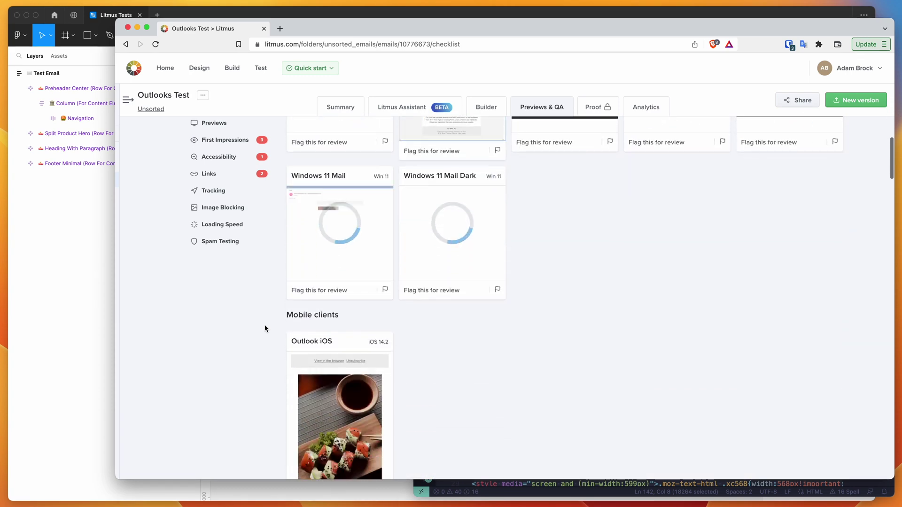
{"action": "scroll", "coordinate": [472, 352], "scroll_direction": "down", "scroll_amount": 3}
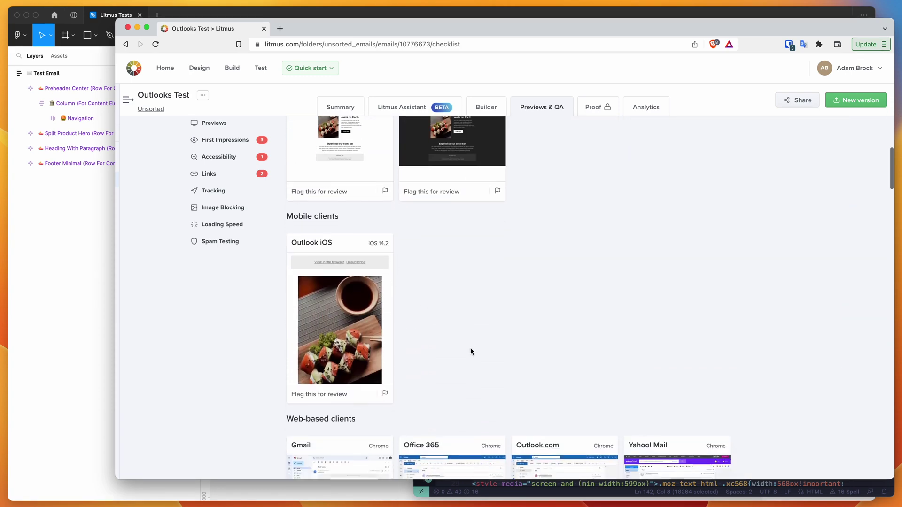
{"action": "scroll", "coordinate": [472, 352], "scroll_direction": "down", "scroll_amount": 2}
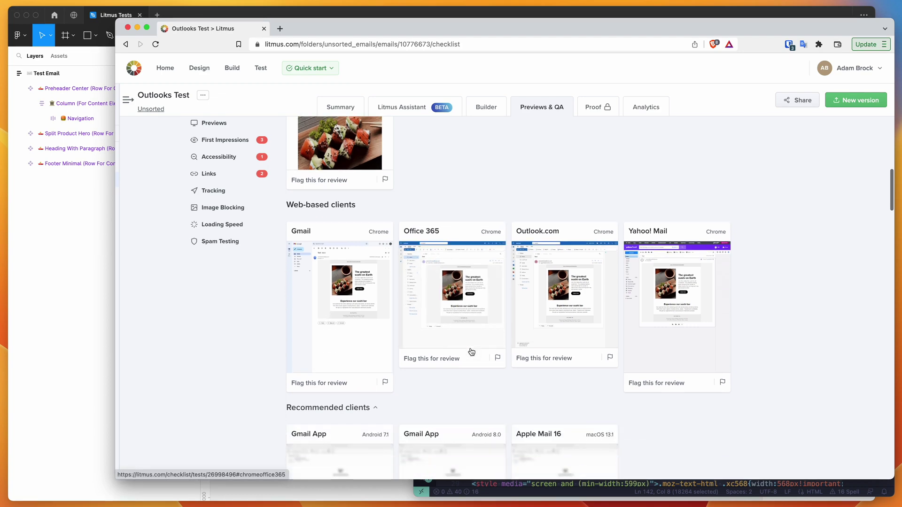
{"action": "left_click", "coordinate": [460, 288]}
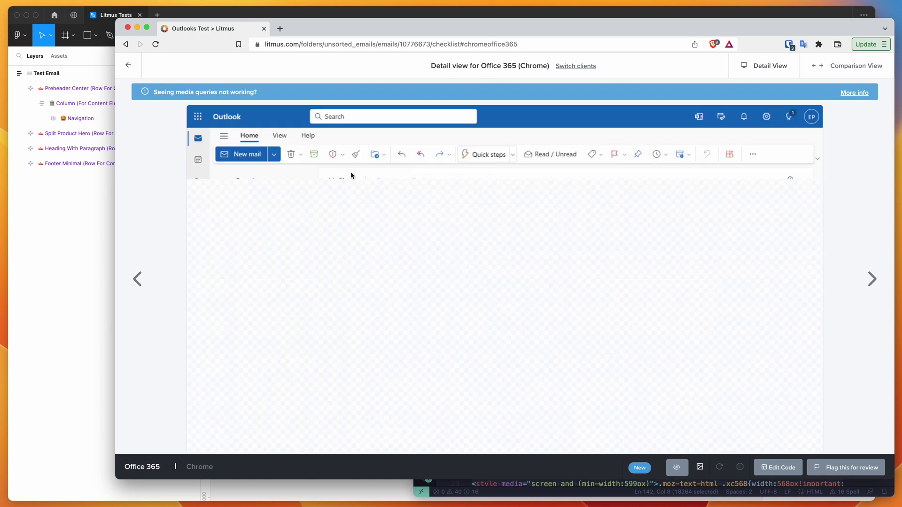
Step: Scroll through the Office 365 (Chrome) render and return to the previews grid
{"action": "scroll", "coordinate": [403, 226], "scroll_direction": "down", "scroll_amount": 3}
{"action": "scroll", "coordinate": [403, 226], "scroll_direction": "down", "scroll_amount": 3}
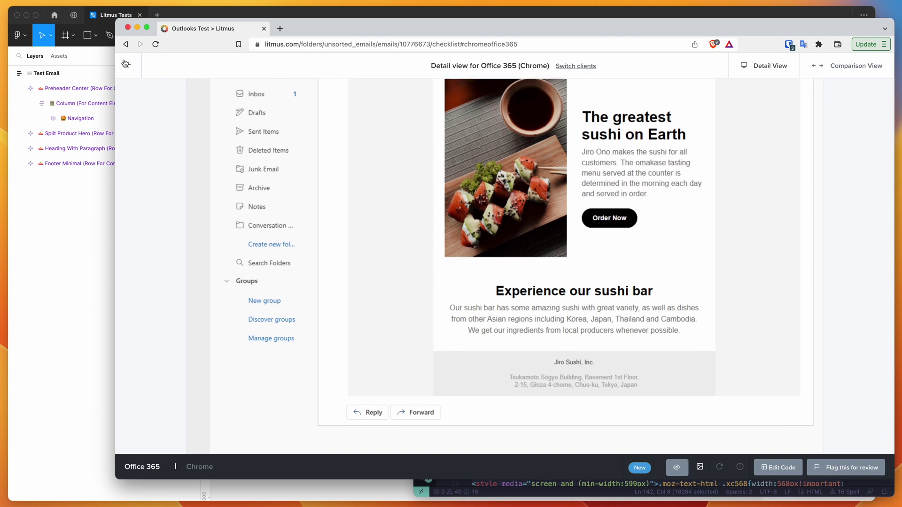
{"action": "left_click", "coordinate": [125, 64]}
Step: Find the Outlook 2016 (Win 10) thumbnail and open its render in detail
{"action": "scroll", "coordinate": [583, 207], "scroll_direction": "up", "scroll_amount": 10}
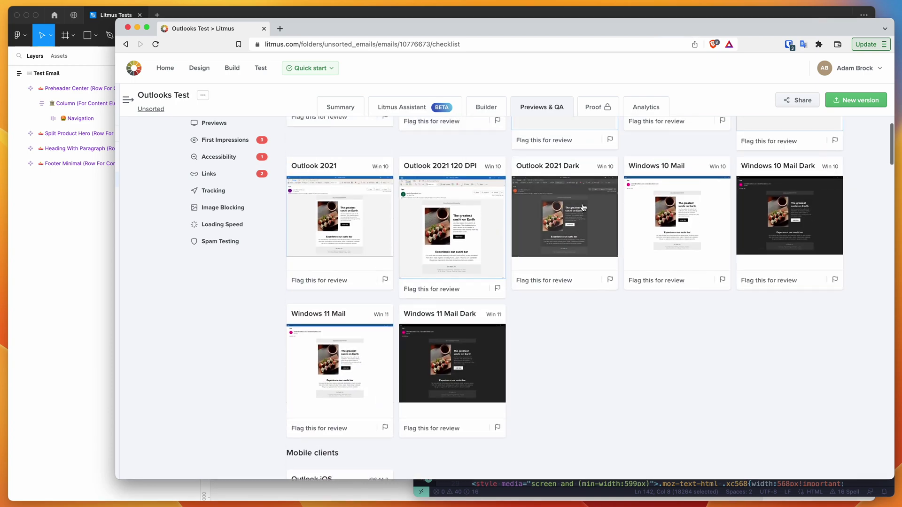
{"action": "scroll", "coordinate": [583, 206], "scroll_direction": "up", "scroll_amount": 15}
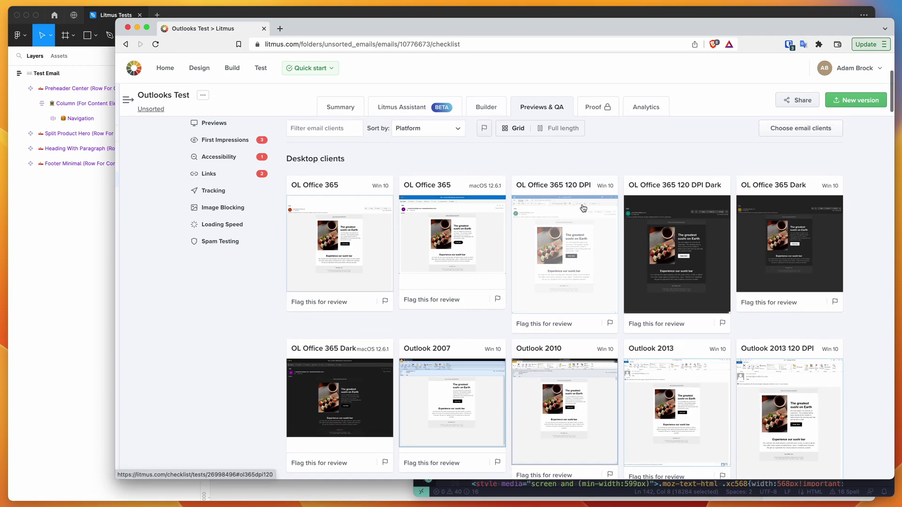
{"action": "scroll", "coordinate": [564, 256], "scroll_direction": "down", "scroll_amount": 5}
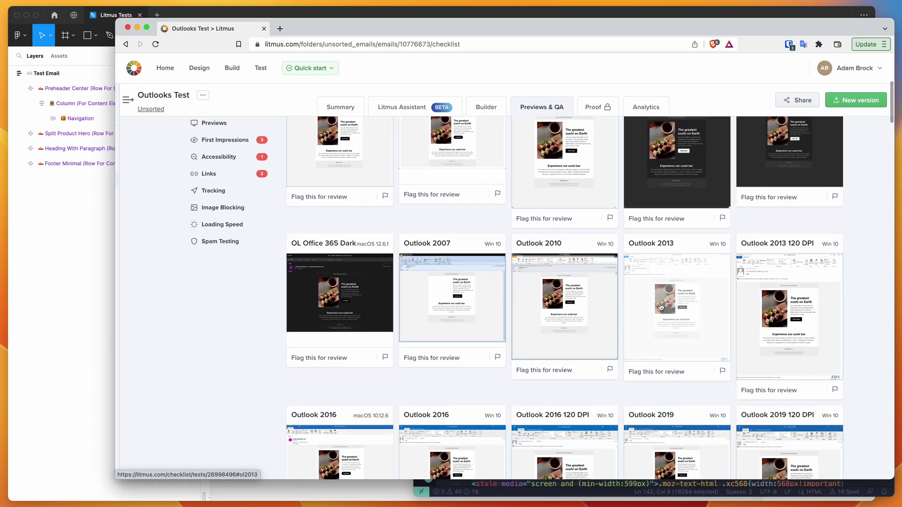
{"action": "scroll", "coordinate": [662, 299], "scroll_direction": "down", "scroll_amount": 7}
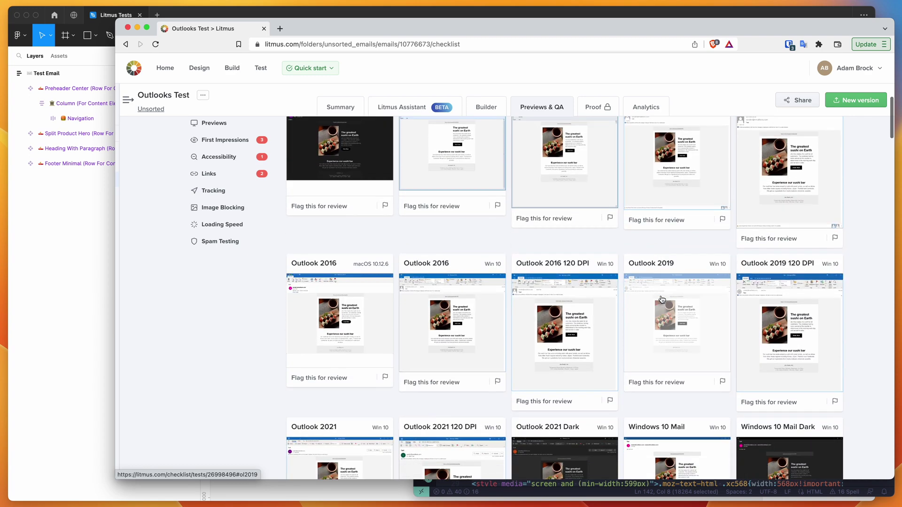
{"action": "left_click", "coordinate": [447, 318]}
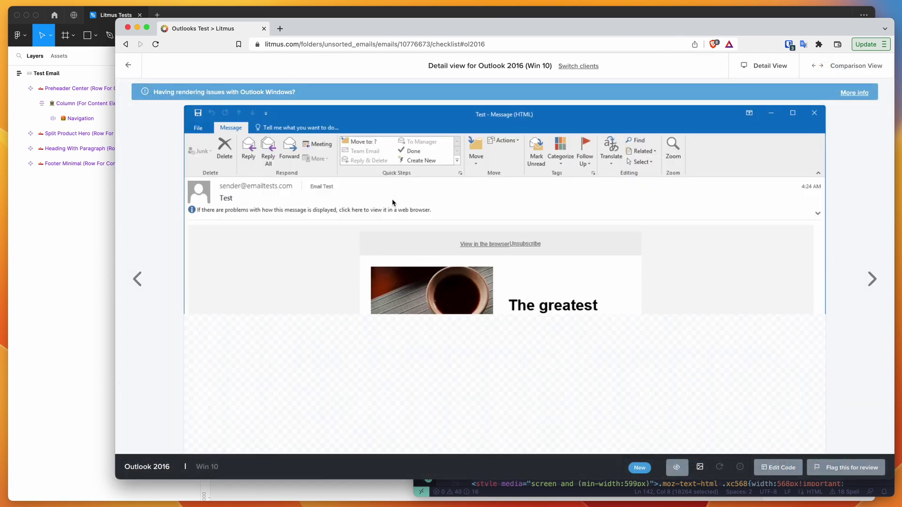
Step: Inspect the full Outlook 2016 (Win 10) sushi email render, then close it
{"action": "scroll", "coordinate": [325, 287], "scroll_direction": "down", "scroll_amount": 3}
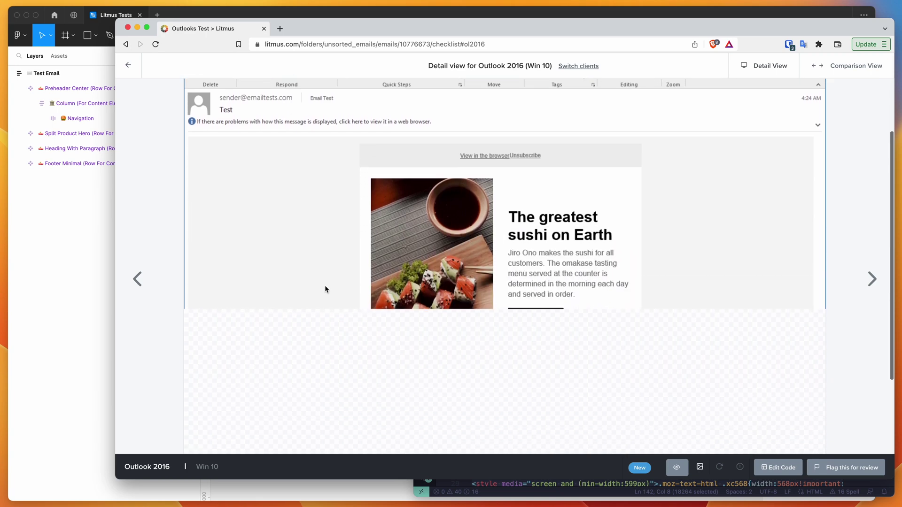
{"action": "scroll", "coordinate": [325, 289], "scroll_direction": "down", "scroll_amount": 3}
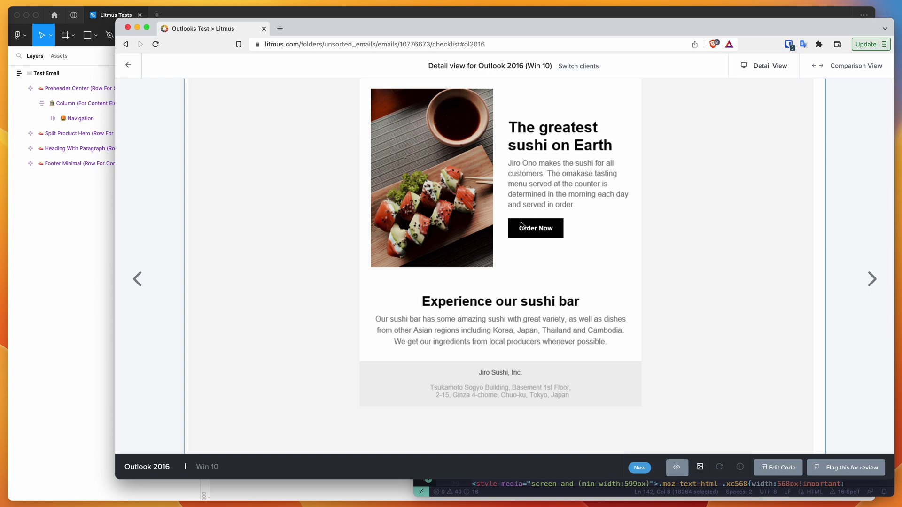
{"action": "scroll", "coordinate": [525, 238], "scroll_direction": "up", "scroll_amount": 1}
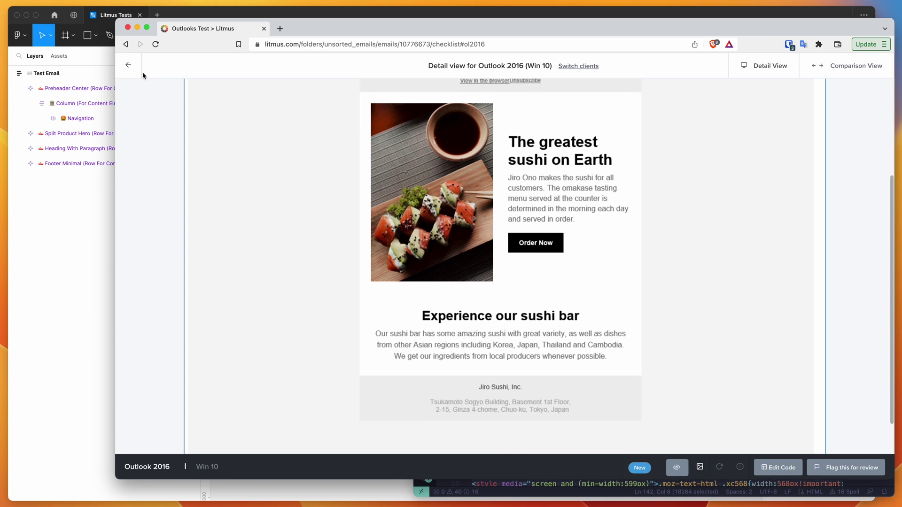
{"action": "left_click", "coordinate": [129, 65]}
Step: Review the finished Outlook, Windows Mail, iOS, Gmail and Yahoo! Mail renders, returning to the grid's top
{"action": "scroll", "coordinate": [474, 197], "scroll_direction": "down", "scroll_amount": 1}
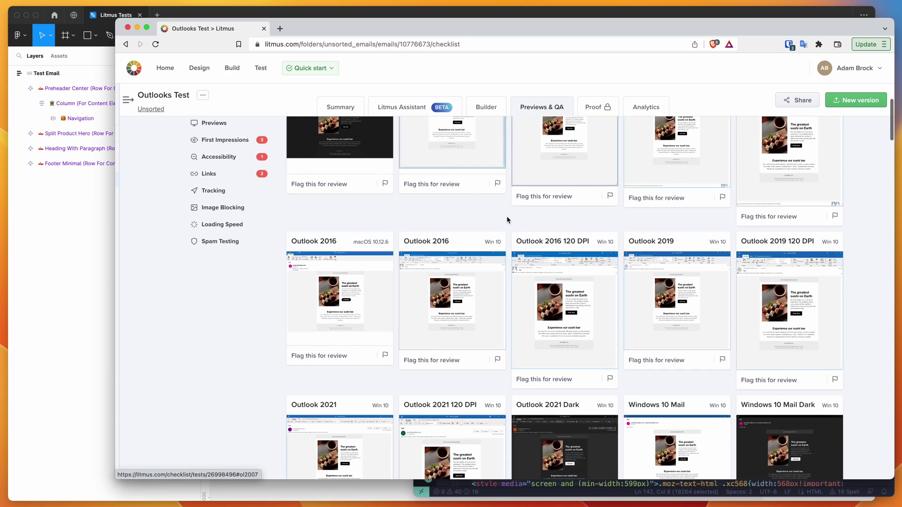
{"action": "scroll", "coordinate": [510, 240], "scroll_direction": "down", "scroll_amount": 5}
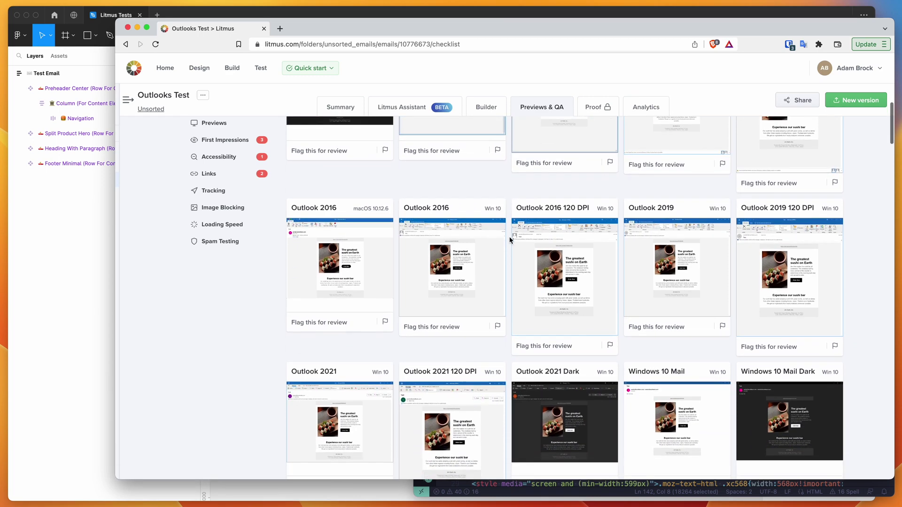
{"action": "scroll", "coordinate": [510, 240], "scroll_direction": "down", "scroll_amount": 2}
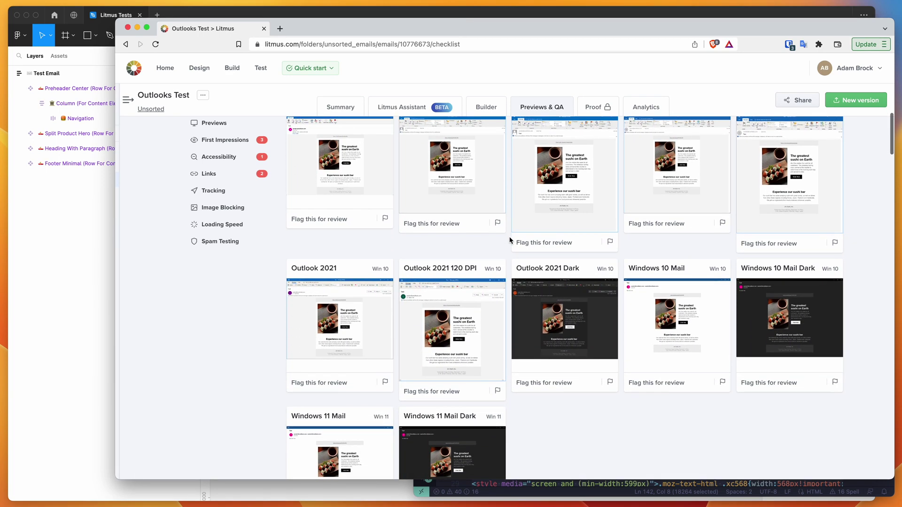
{"action": "scroll", "coordinate": [509, 239], "scroll_direction": "down", "scroll_amount": 5}
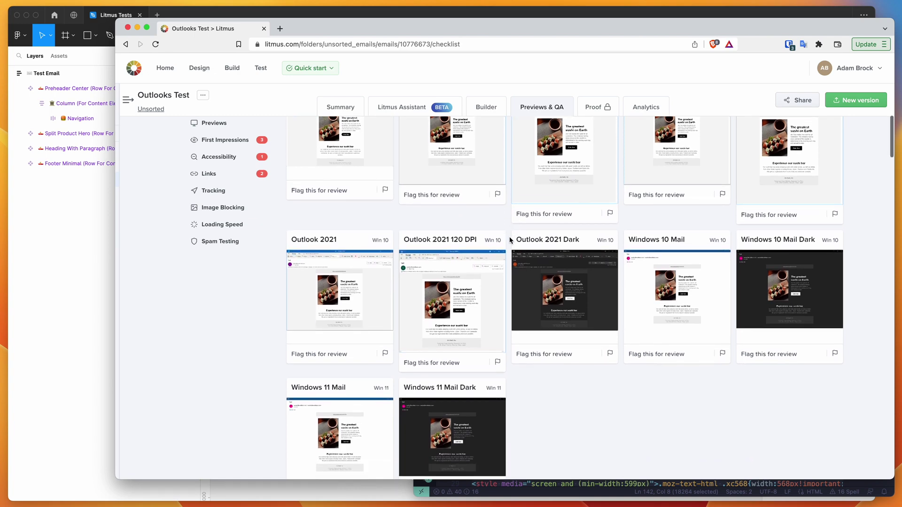
{"action": "scroll", "coordinate": [509, 239], "scroll_direction": "up", "scroll_amount": 3}
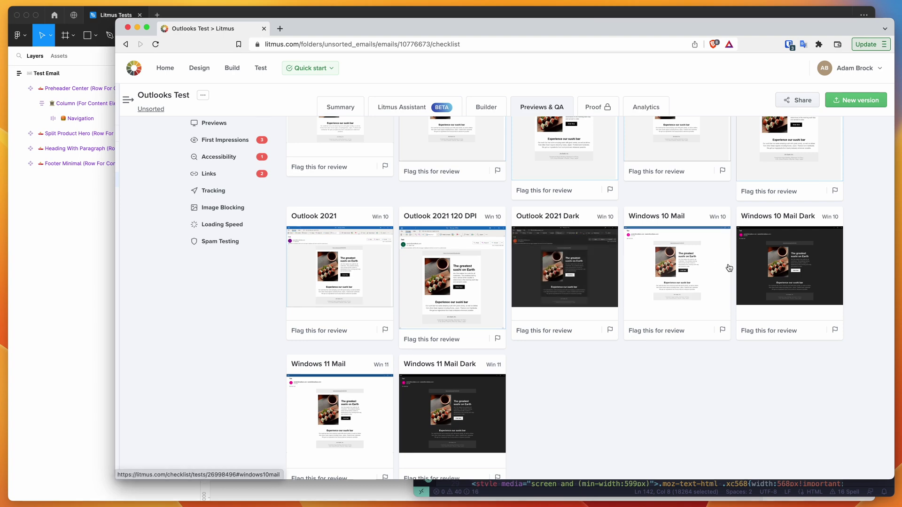
{"action": "scroll", "coordinate": [462, 407], "scroll_direction": "down", "scroll_amount": 1}
{"action": "scroll", "coordinate": [564, 352], "scroll_direction": "down", "scroll_amount": 18}
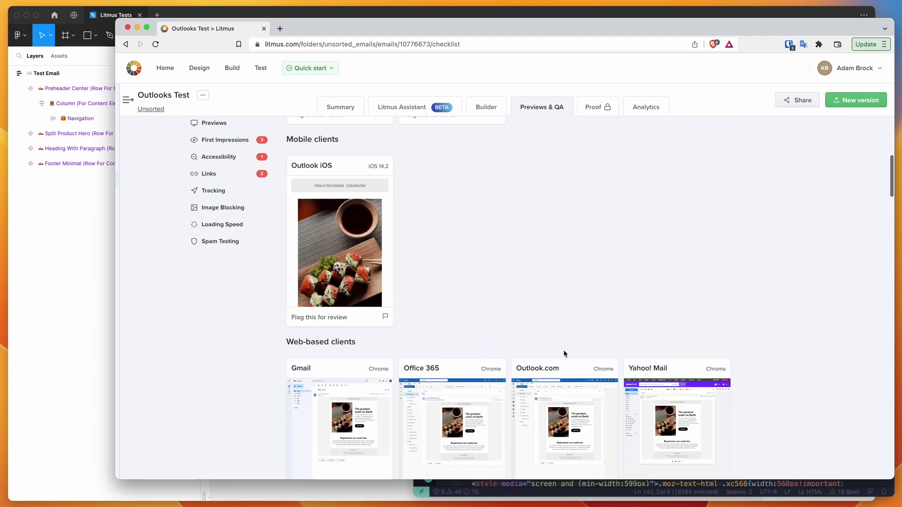
{"action": "scroll", "coordinate": [564, 353], "scroll_direction": "up", "scroll_amount": 15}
{"action": "scroll", "coordinate": [564, 354], "scroll_direction": "up", "scroll_amount": 12}
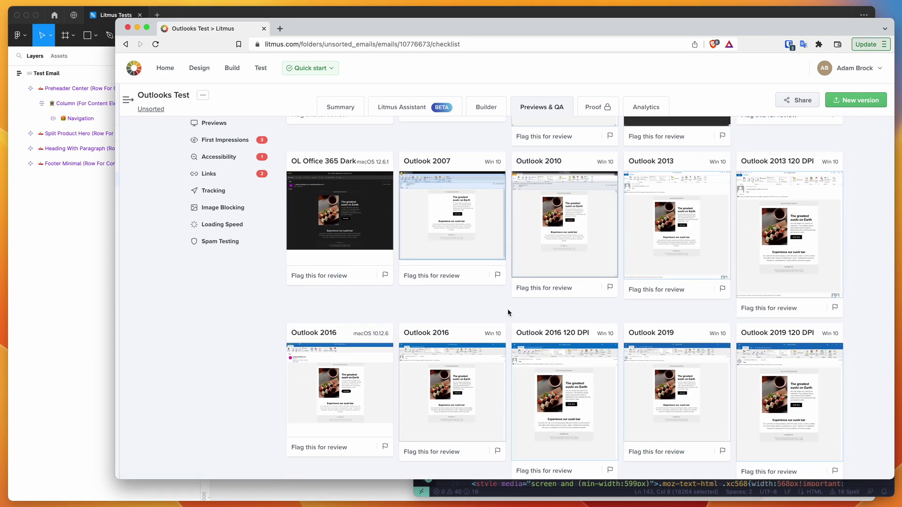
{"action": "scroll", "coordinate": [507, 310], "scroll_direction": "up", "scroll_amount": 6}
{"action": "scroll", "coordinate": [508, 310], "scroll_direction": "up", "scroll_amount": 6}
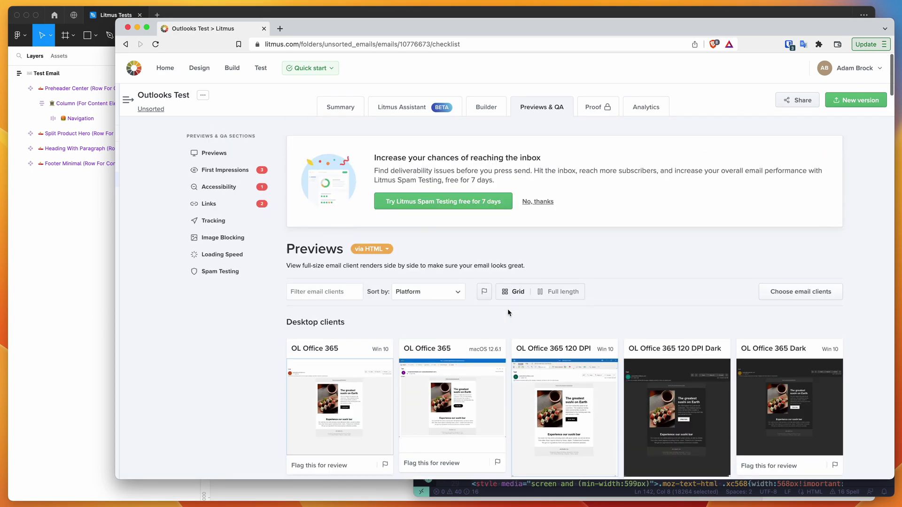
{"action": "left_click", "coordinate": [77, 348]}
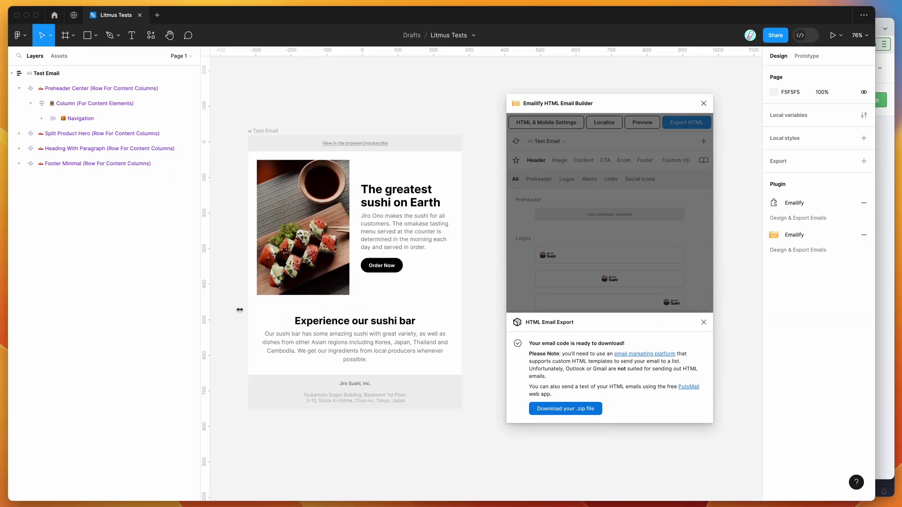
{"action": "left_click", "coordinate": [882, 417]}
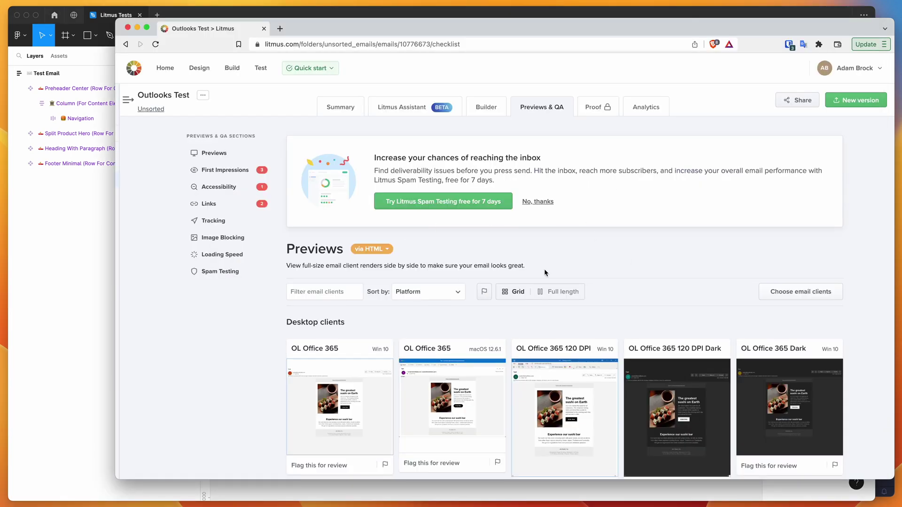
{"action": "scroll", "coordinate": [272, 324], "scroll_direction": "down", "scroll_amount": 4}
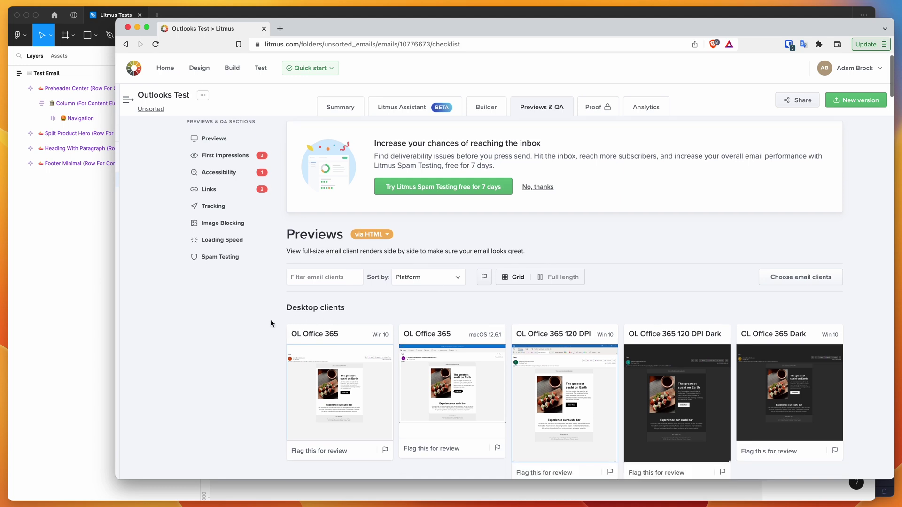
{"action": "scroll", "coordinate": [271, 323], "scroll_direction": "down", "scroll_amount": 2}
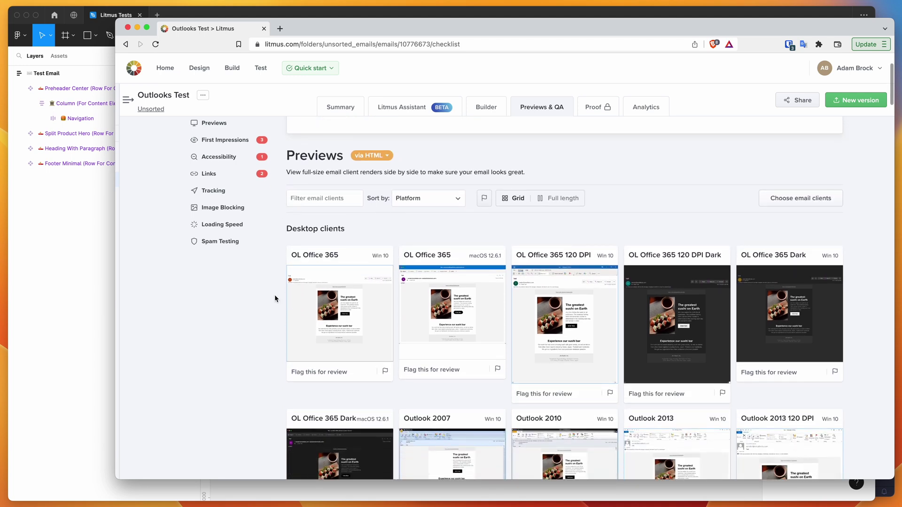
{"action": "scroll", "coordinate": [274, 295], "scroll_direction": "down", "scroll_amount": 1}
{"action": "scroll", "coordinate": [274, 294], "scroll_direction": "down", "scroll_amount": 2}
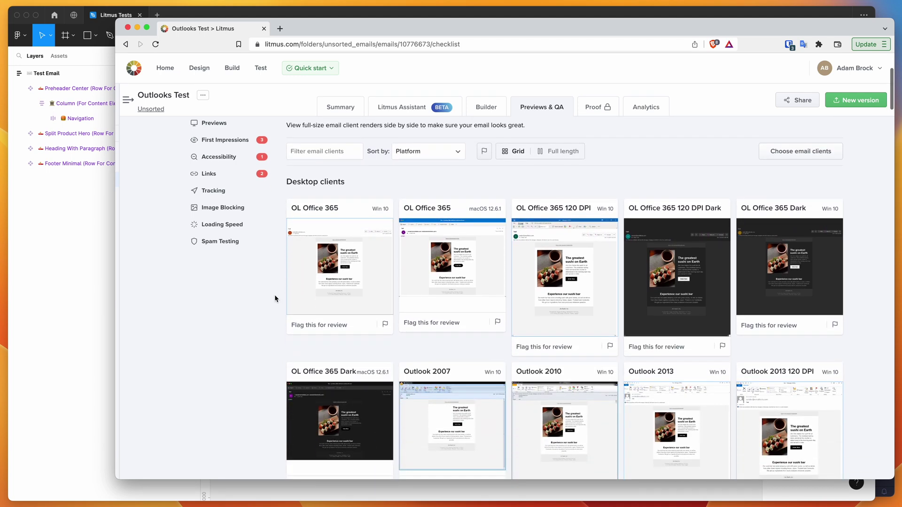
{"action": "scroll", "coordinate": [274, 295], "scroll_direction": "down", "scroll_amount": 4}
{"action": "scroll", "coordinate": [274, 295], "scroll_direction": "down", "scroll_amount": 10}
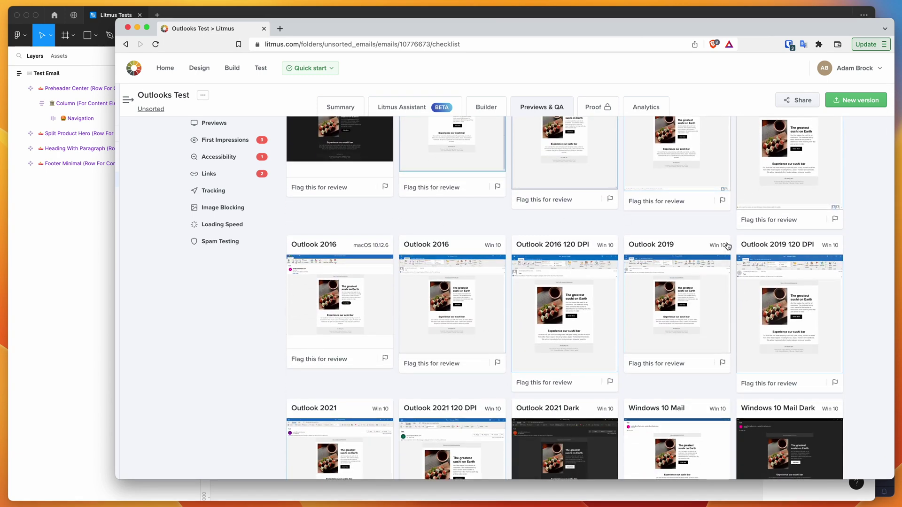
{"action": "scroll", "coordinate": [574, 214], "scroll_direction": "down", "scroll_amount": 6}
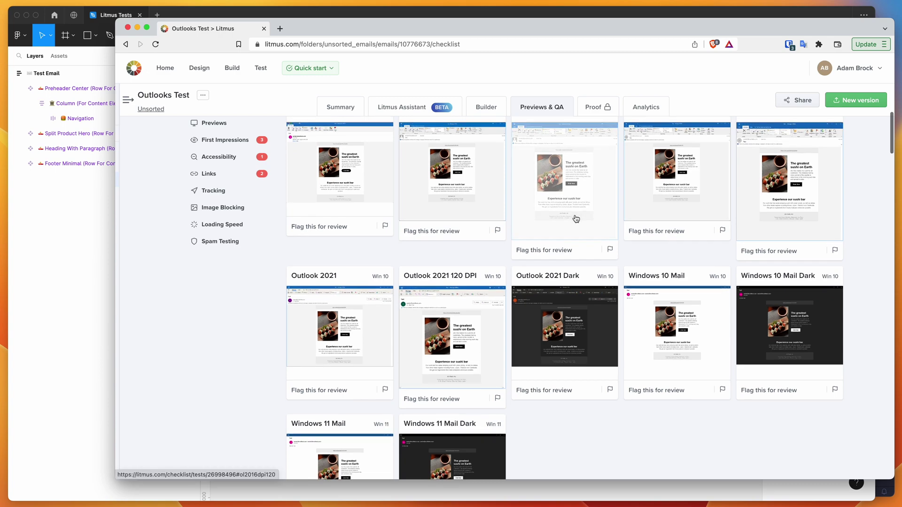
{"action": "scroll", "coordinate": [576, 219], "scroll_direction": "up", "scroll_amount": 7}
{"action": "scroll", "coordinate": [576, 218], "scroll_direction": "up", "scroll_amount": 10}
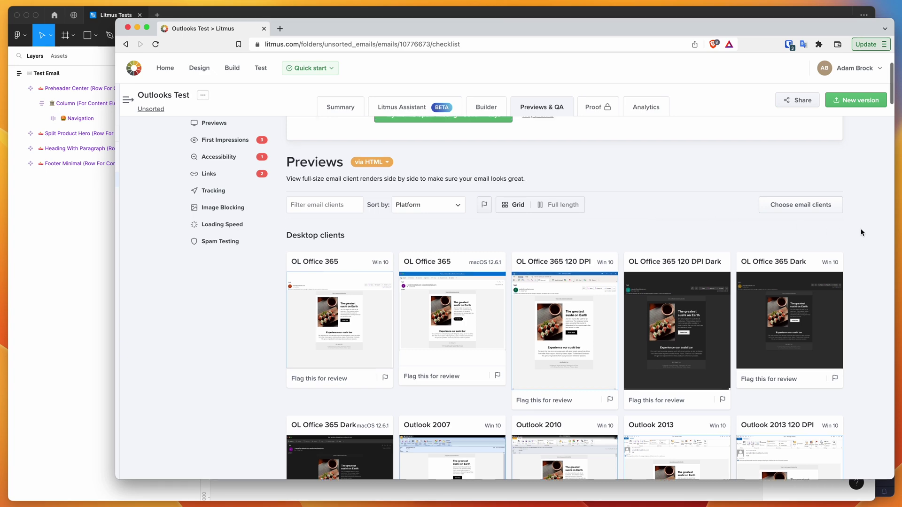
{"action": "scroll", "coordinate": [862, 233], "scroll_direction": "up", "scroll_amount": 2}
{"action": "scroll", "coordinate": [862, 233], "scroll_direction": "up", "scroll_amount": 1}
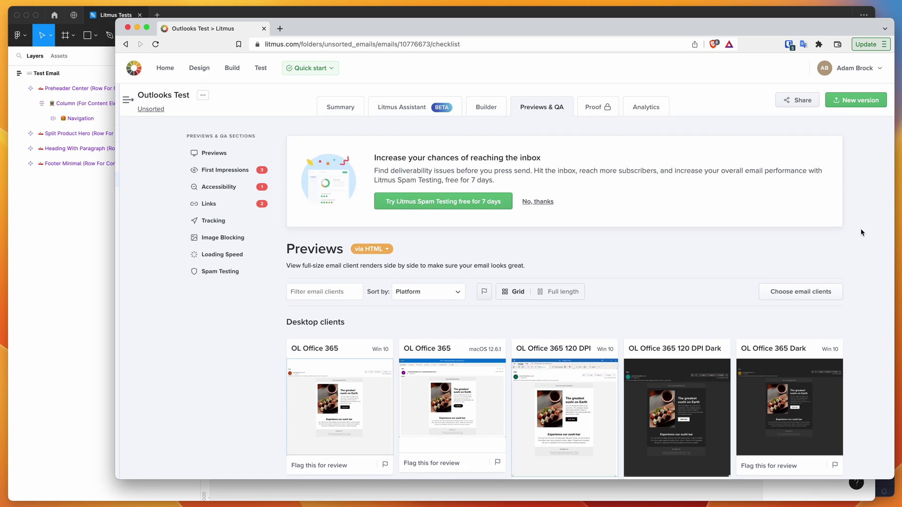
{"action": "scroll", "coordinate": [862, 233], "scroll_direction": "down", "scroll_amount": 5}
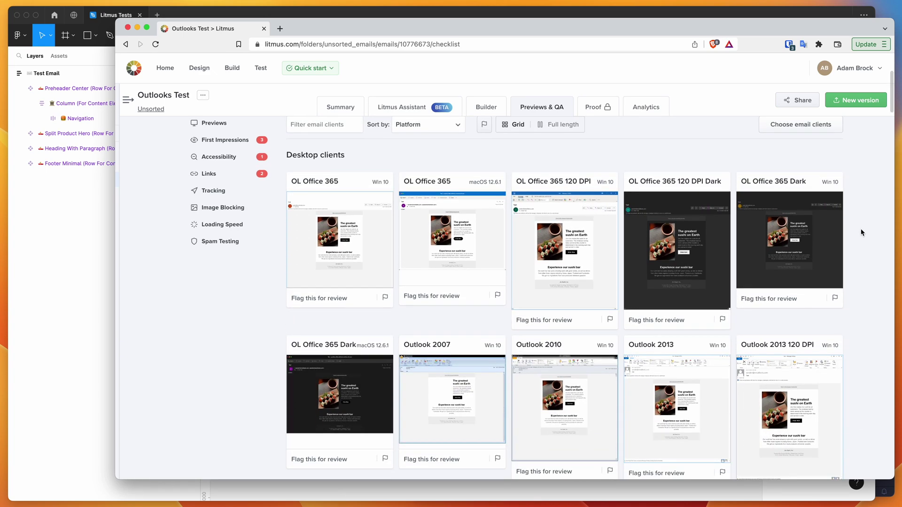
{"action": "scroll", "coordinate": [863, 233], "scroll_direction": "down", "scroll_amount": 3}
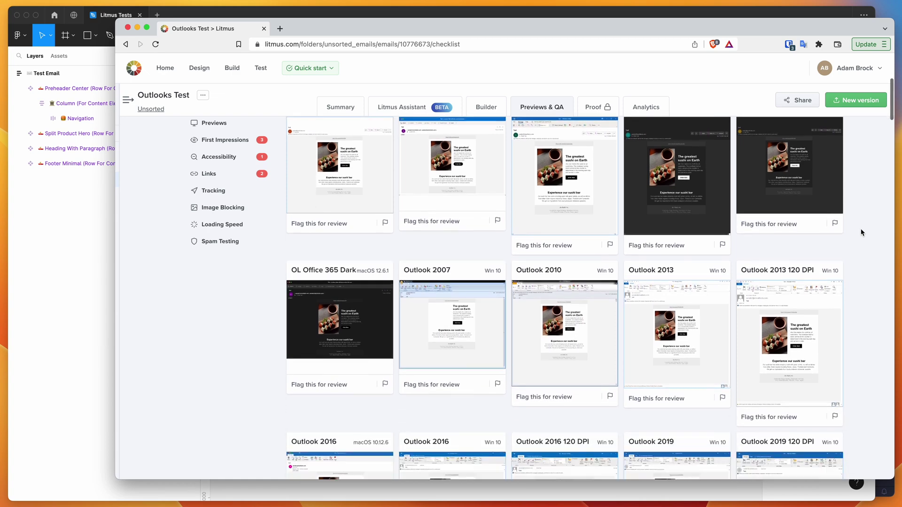
{"action": "scroll", "coordinate": [862, 232], "scroll_direction": "down", "scroll_amount": 7}
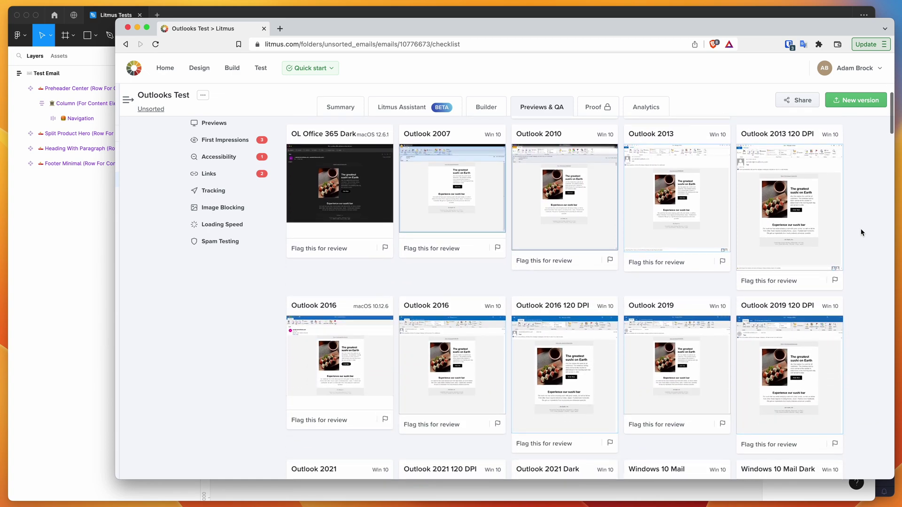
{"action": "scroll", "coordinate": [862, 232], "scroll_direction": "down", "scroll_amount": 2}
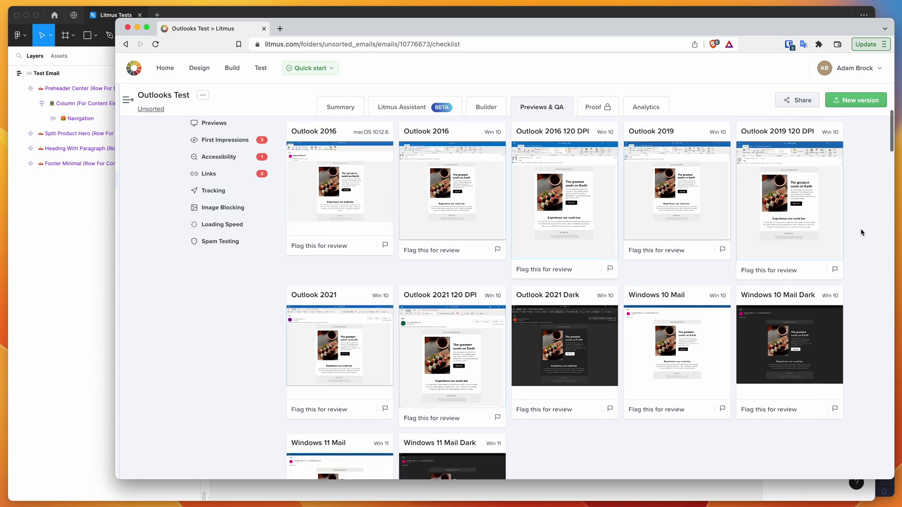
{"action": "scroll", "coordinate": [863, 233], "scroll_direction": "up", "scroll_amount": 10}
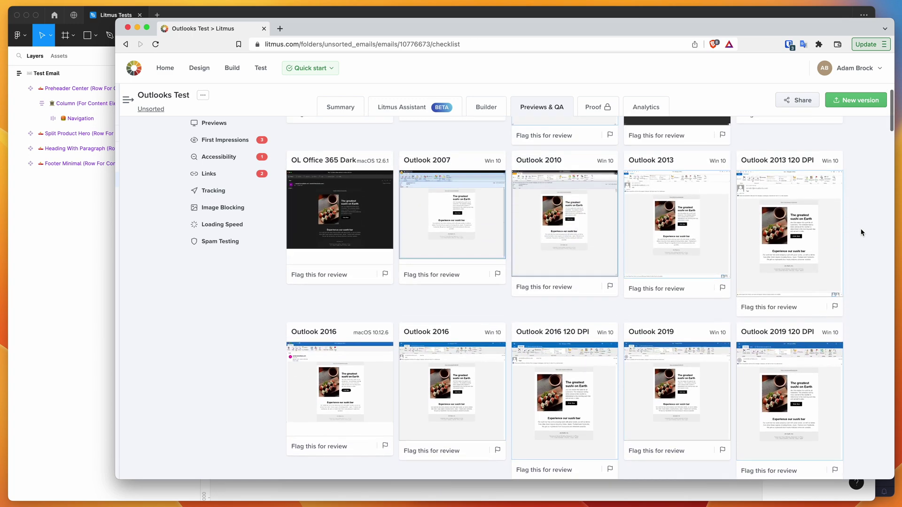
{"action": "scroll", "coordinate": [862, 232], "scroll_direction": "up", "scroll_amount": 5}
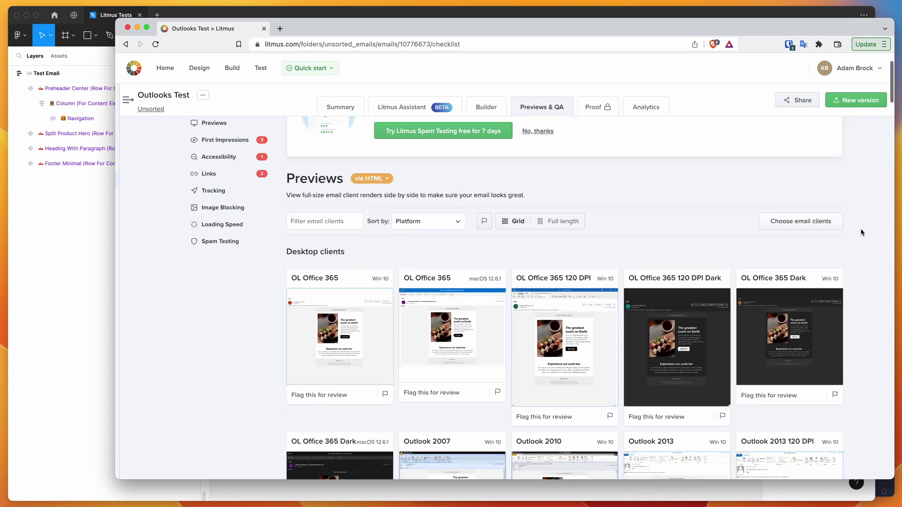